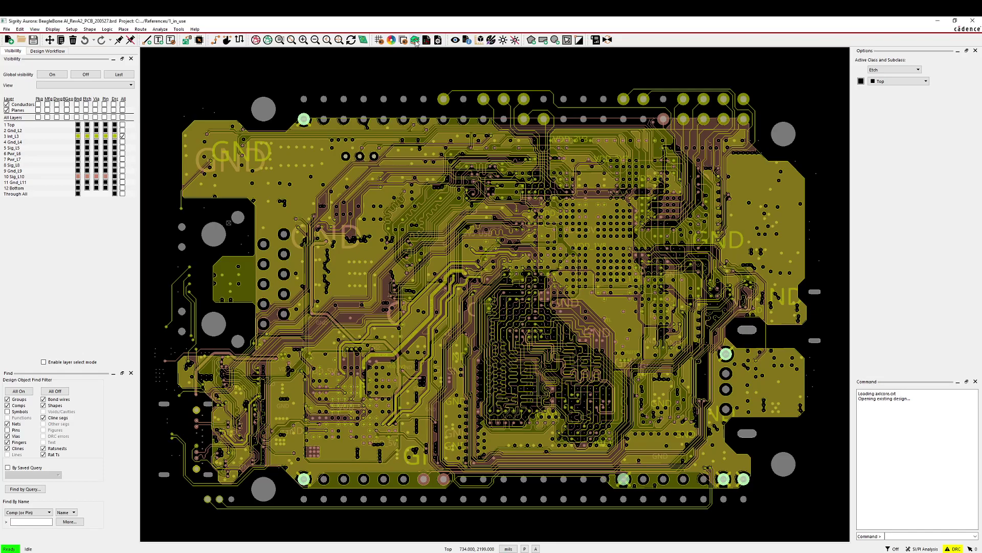
- Show the 12-layer cross-section with narrowed Layer columns, revealing conductivity and dielectric constant values
left_click(415, 40)
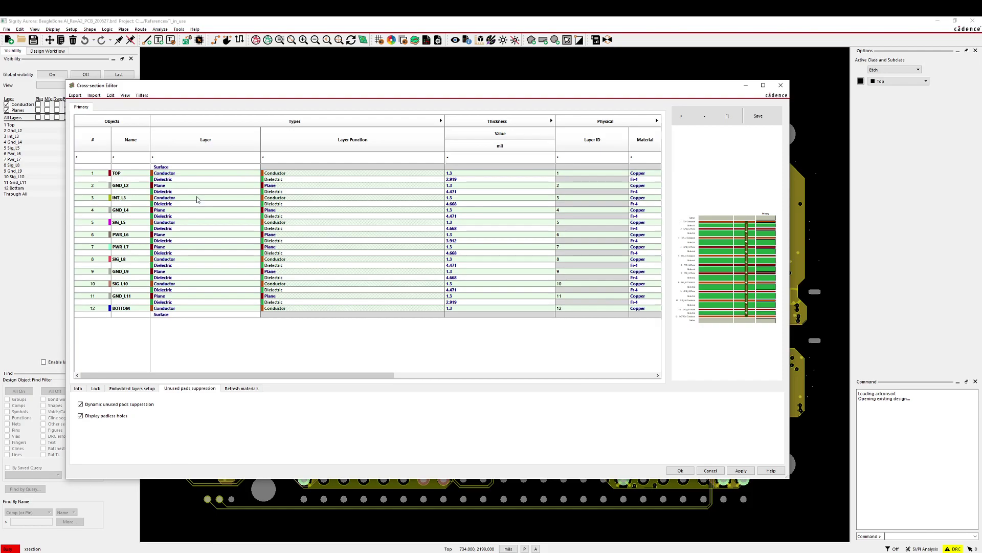
left_click_drag(260, 147, 198, 146)
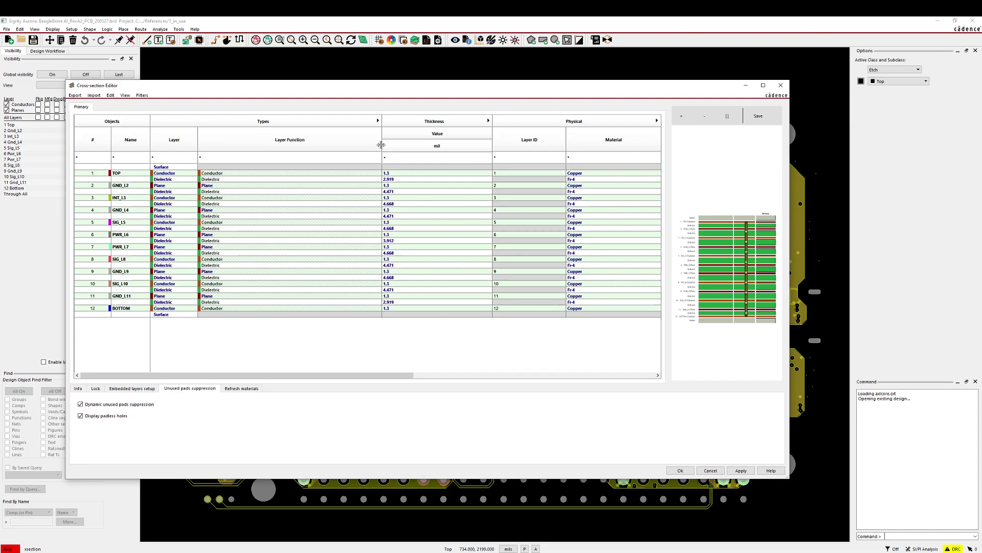
left_click_drag(381, 148, 263, 154)
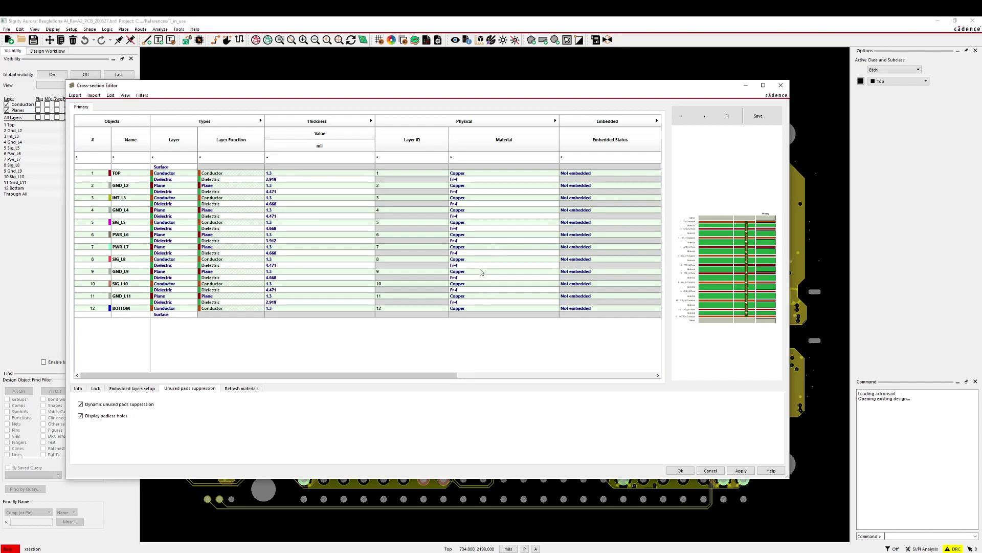
left_click_drag(369, 380, 620, 377)
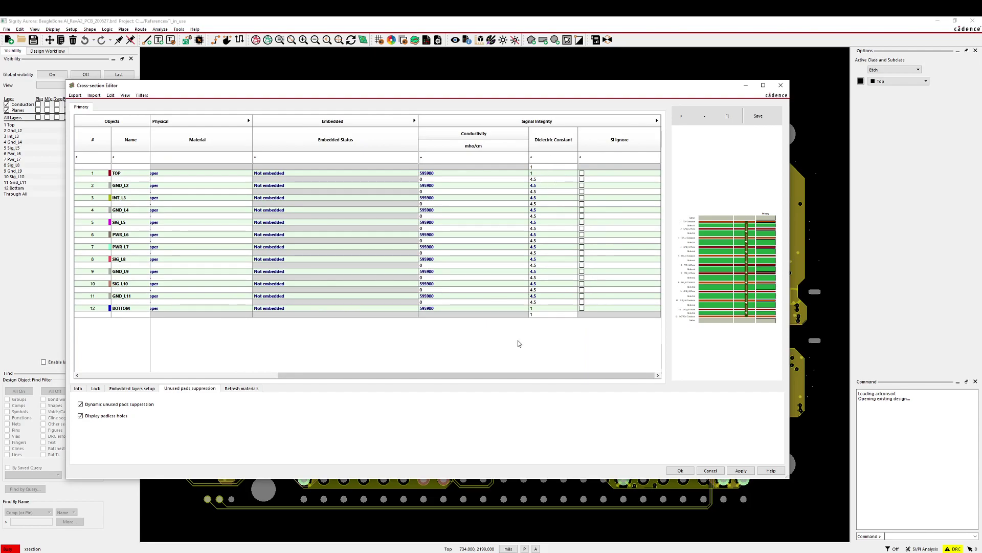
- Close the Cross-section Editor and load the Impedance Workflow with Directed Group analysis mode
left_click(782, 87)
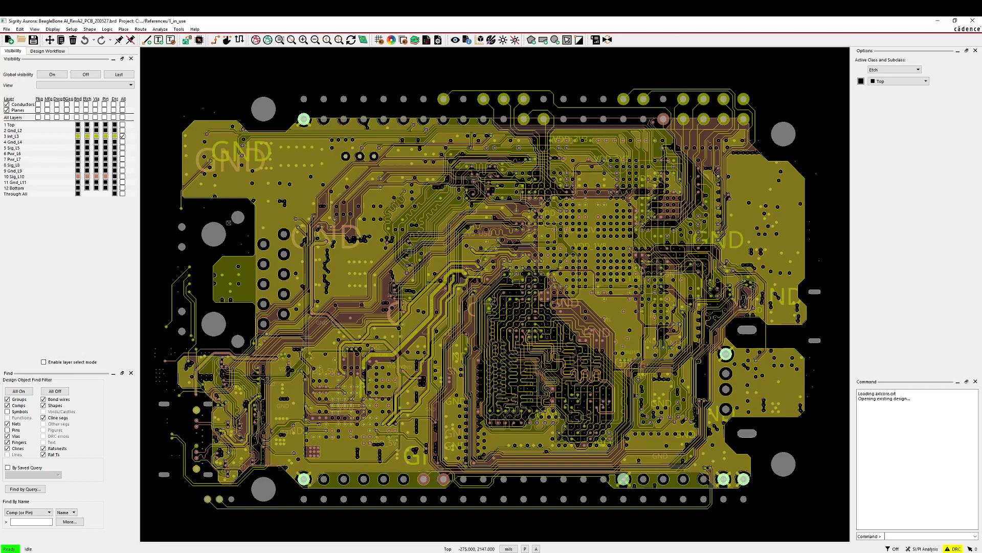
left_click(163, 30)
key("Escape")
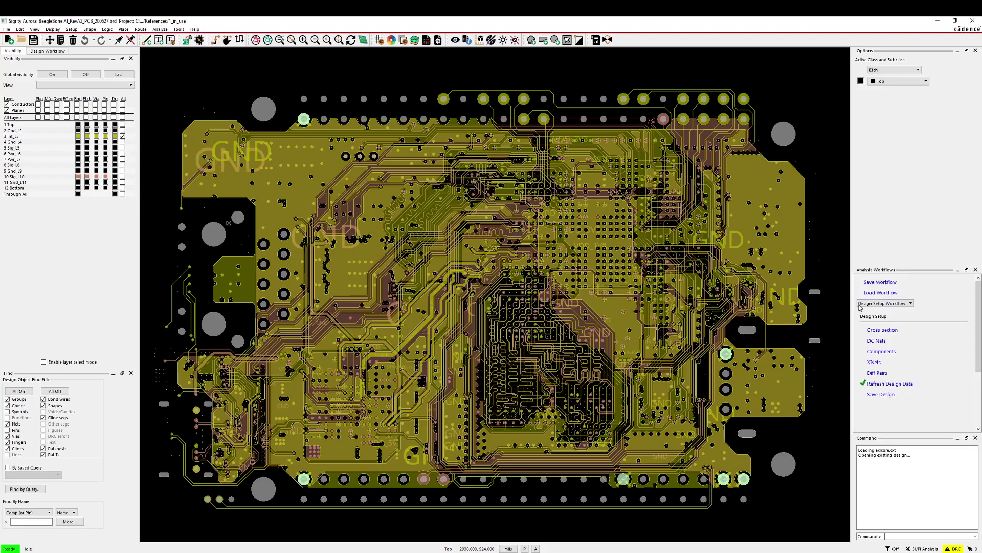
left_click(862, 305)
left_click(870, 315)
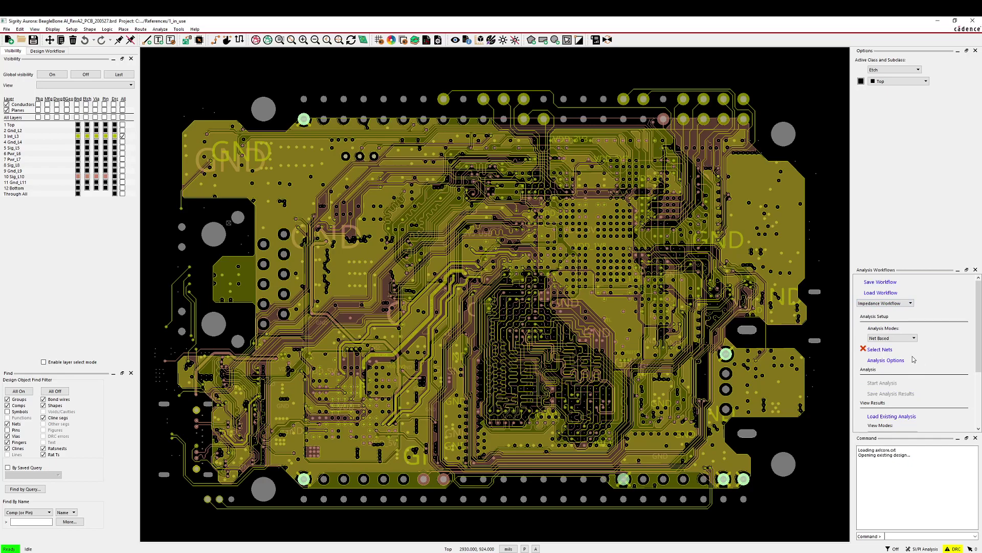
left_click(912, 338)
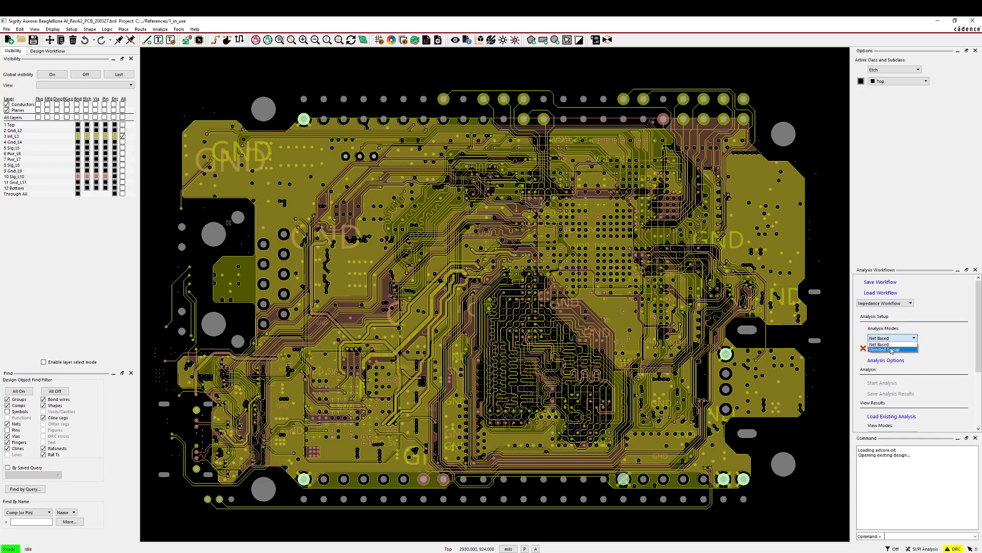
left_click(892, 349)
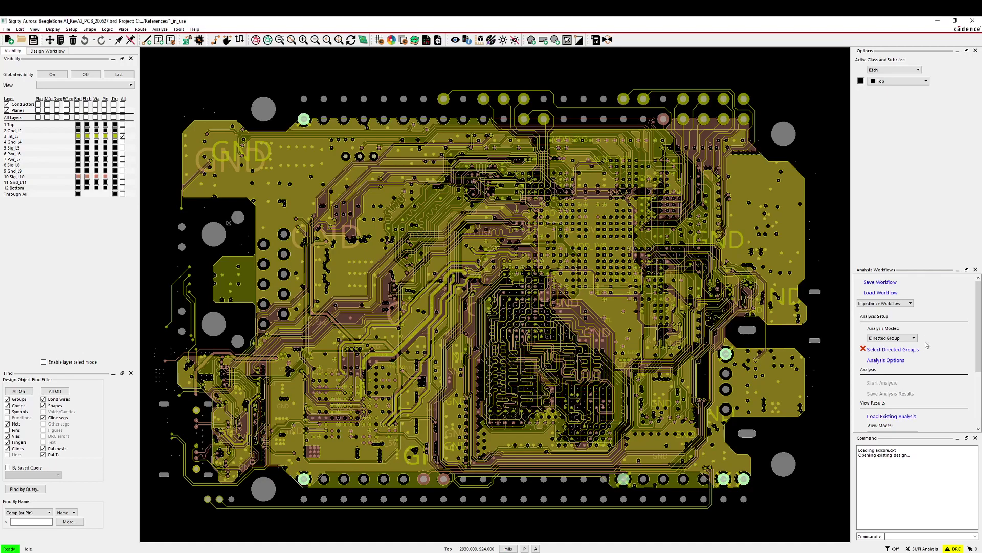
- Create directed group DG_U4_U11 from start component U4 to end component U11, covering 50 nets
left_click(891, 351)
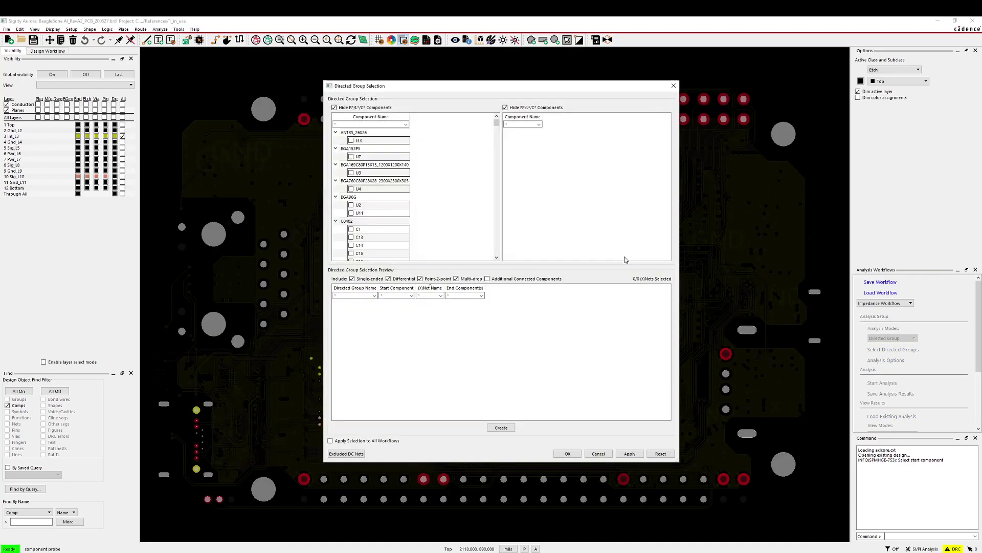
left_click(351, 189)
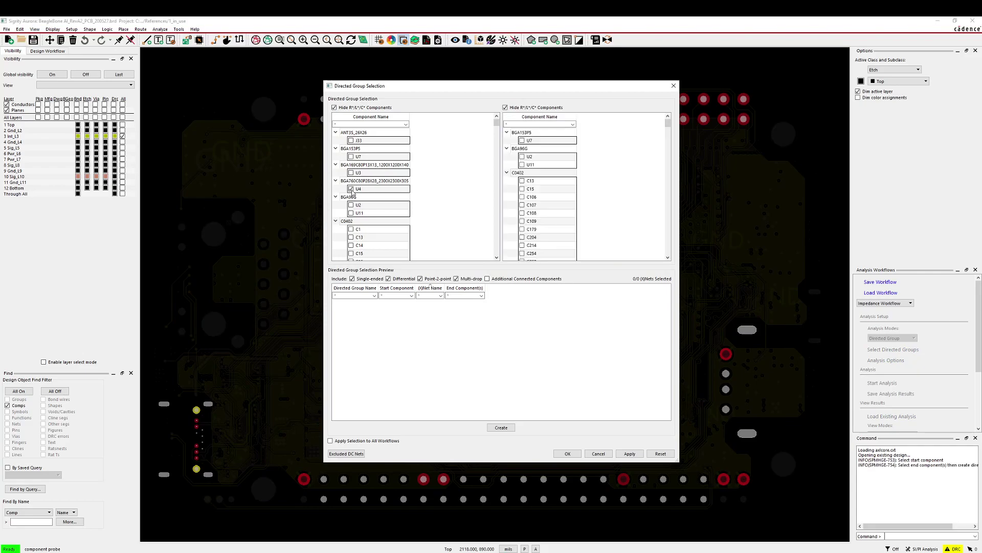
left_click(522, 165)
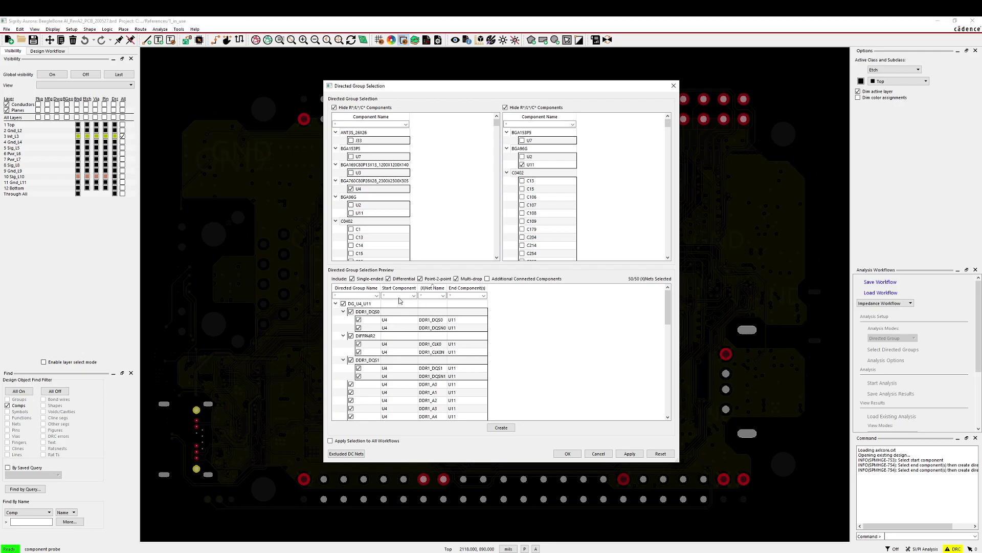
scroll(407, 347, "down", 8)
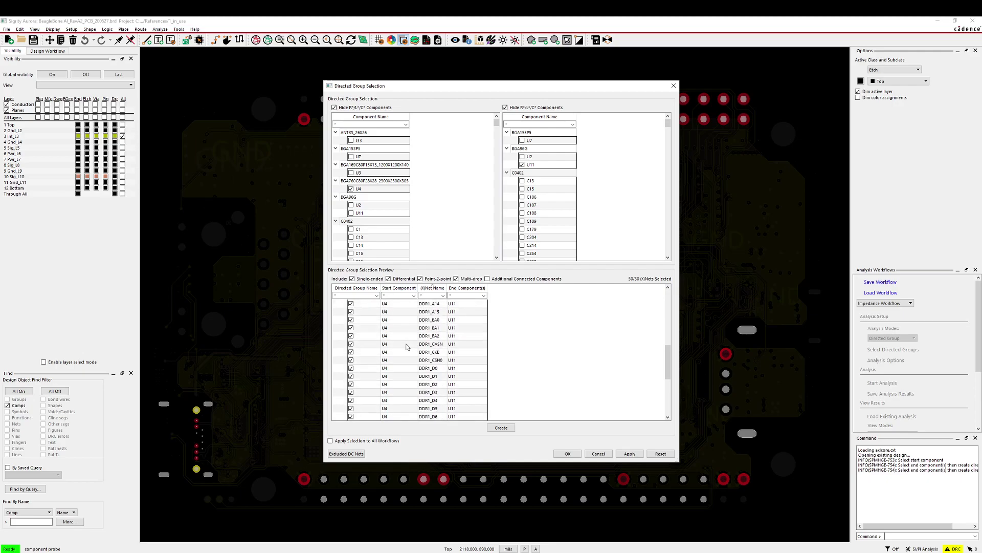
scroll(407, 347, "up", 8)
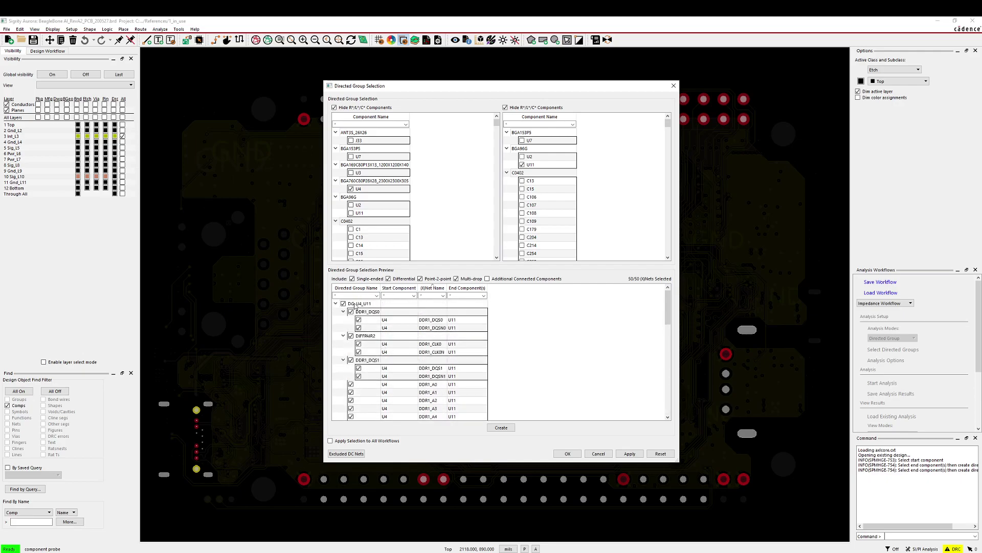
scroll(373, 376, "down", 6)
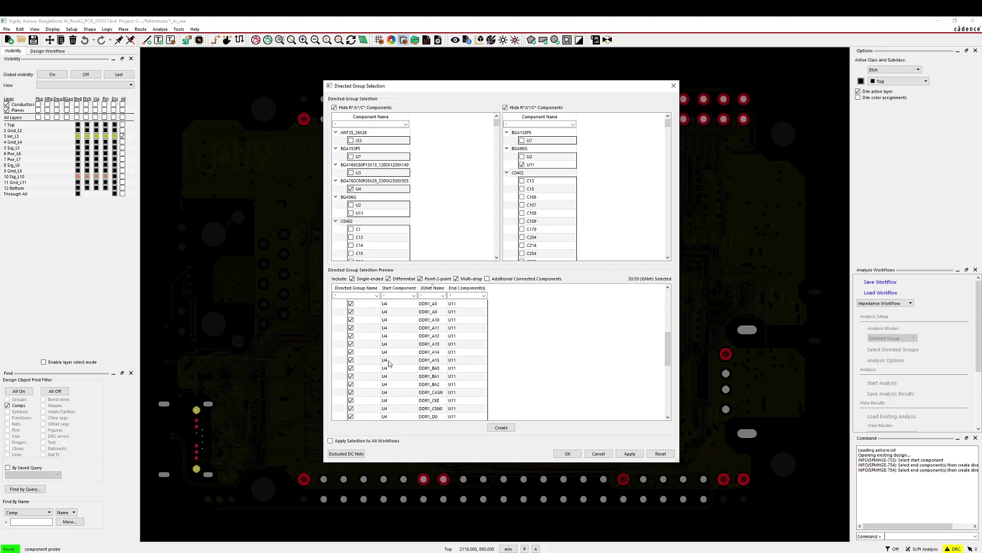
scroll(389, 363, "down", 4)
left_click(501, 428)
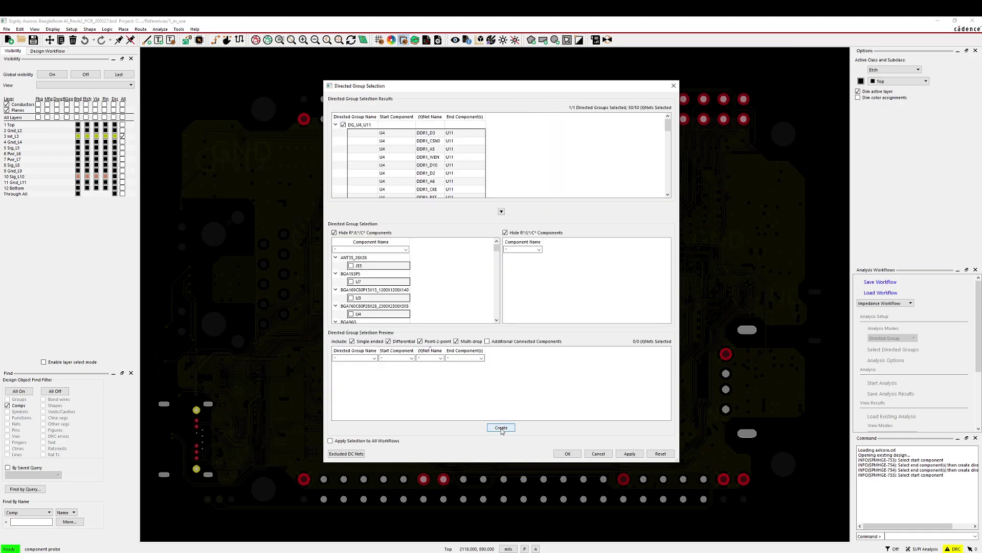
left_click(560, 454)
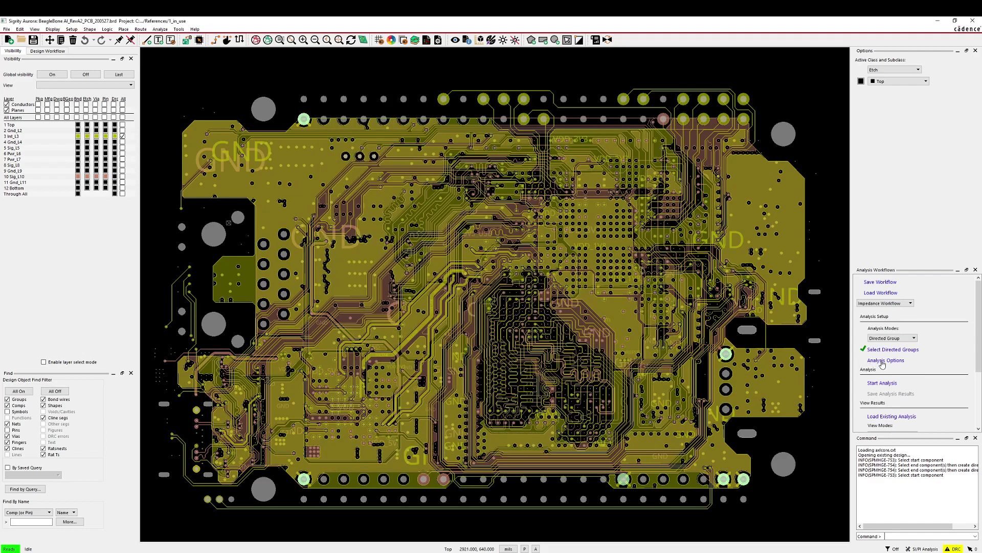
- Accept the default analysis options, with coplanar detection off, and run the impedance analysis
left_click(882, 361)
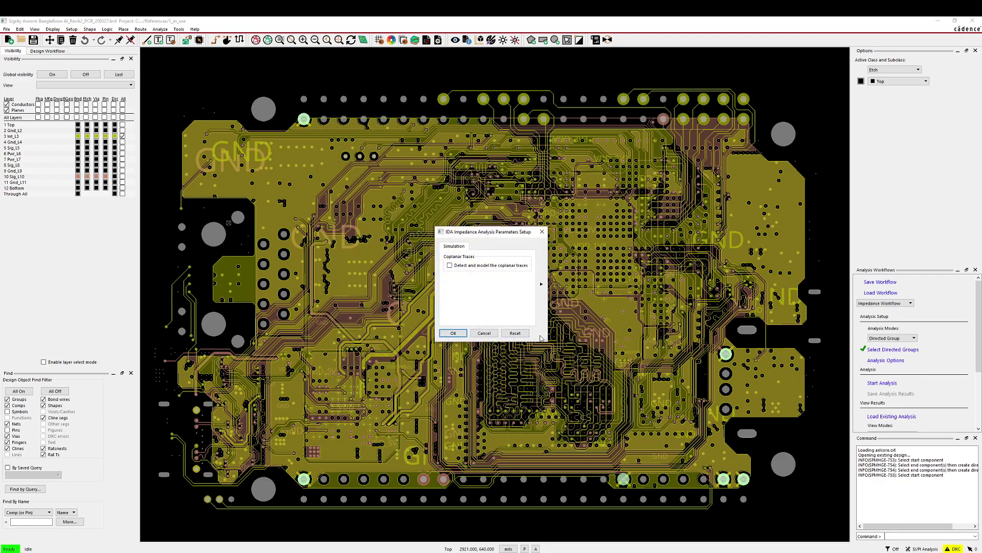
left_click_drag(546, 340, 597, 326)
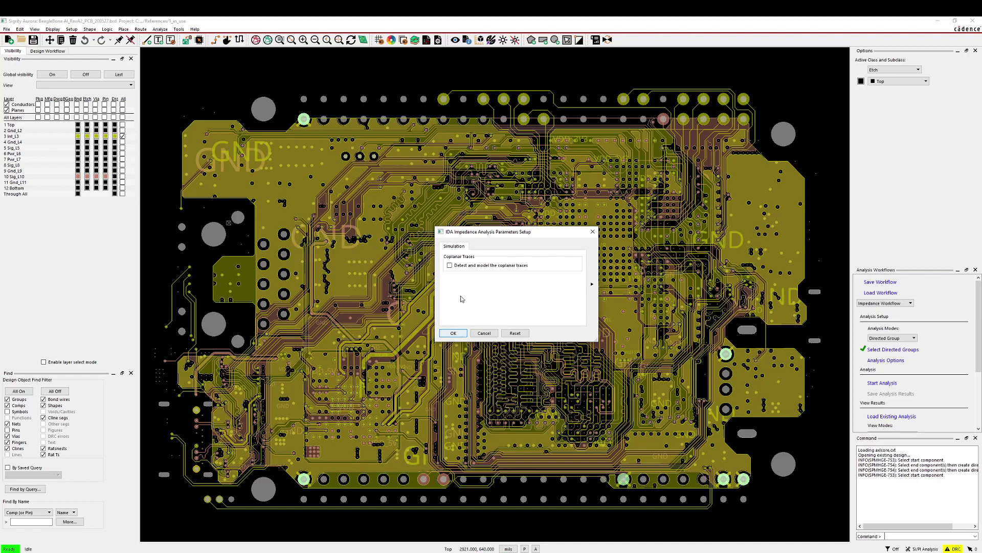
left_click(457, 333)
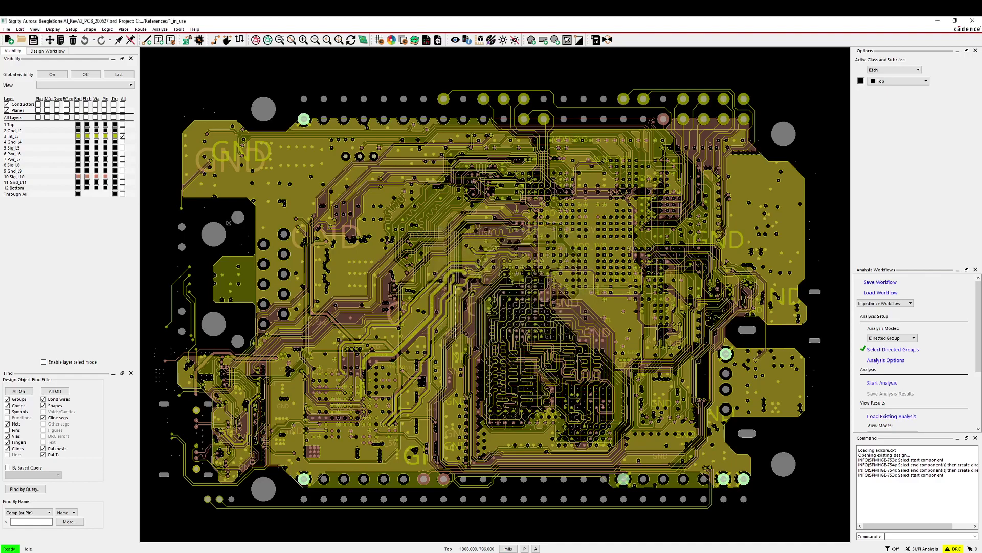
left_click(889, 385)
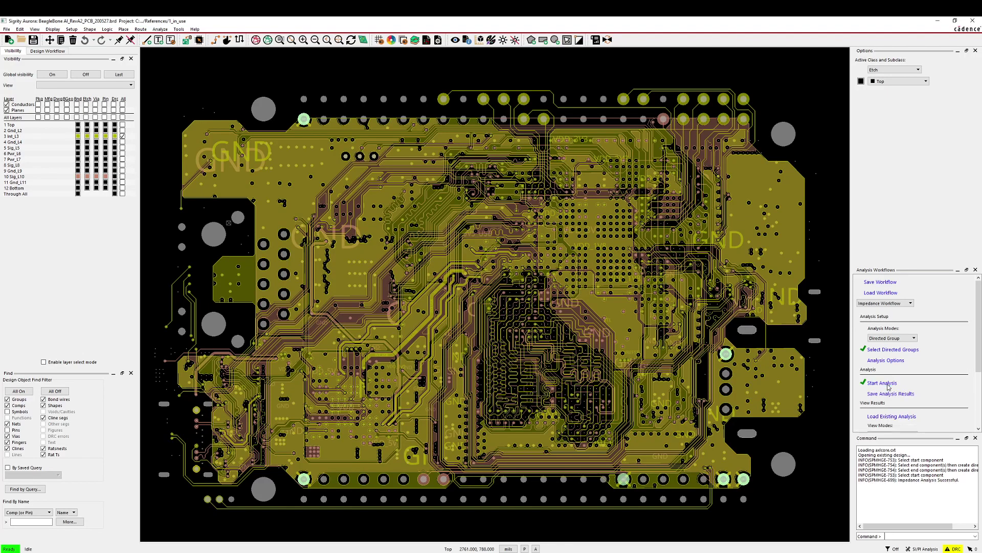
scroll(889, 387, "down", 3)
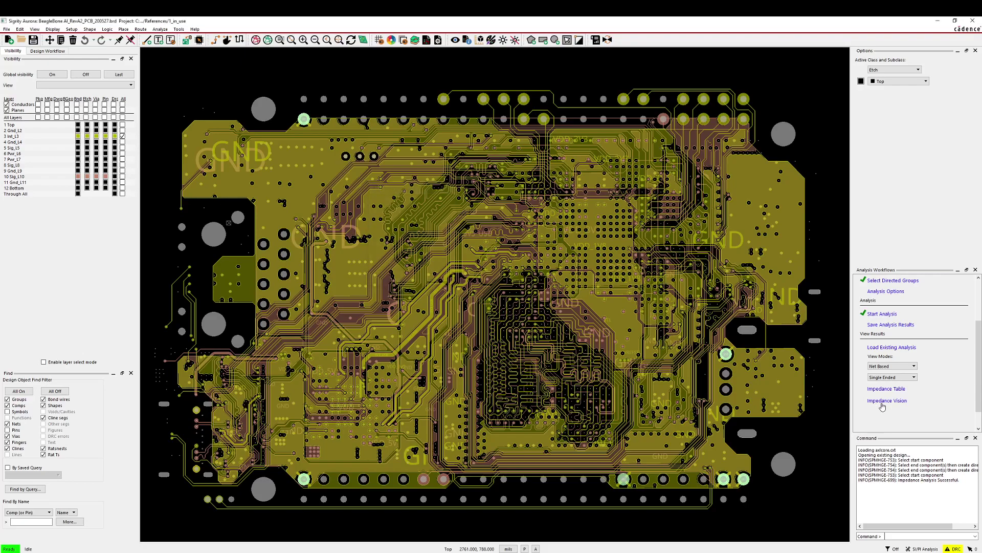
- Colour the traces by impedance using the Diff Pair view mode
left_click(883, 402)
scroll(576, 406, "up", 2)
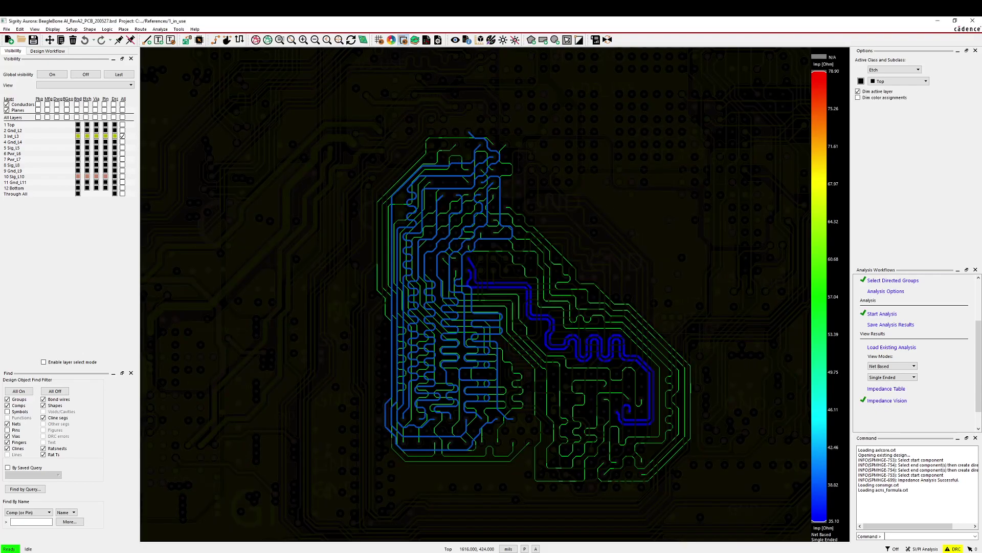
left_click(892, 377)
left_click(887, 390)
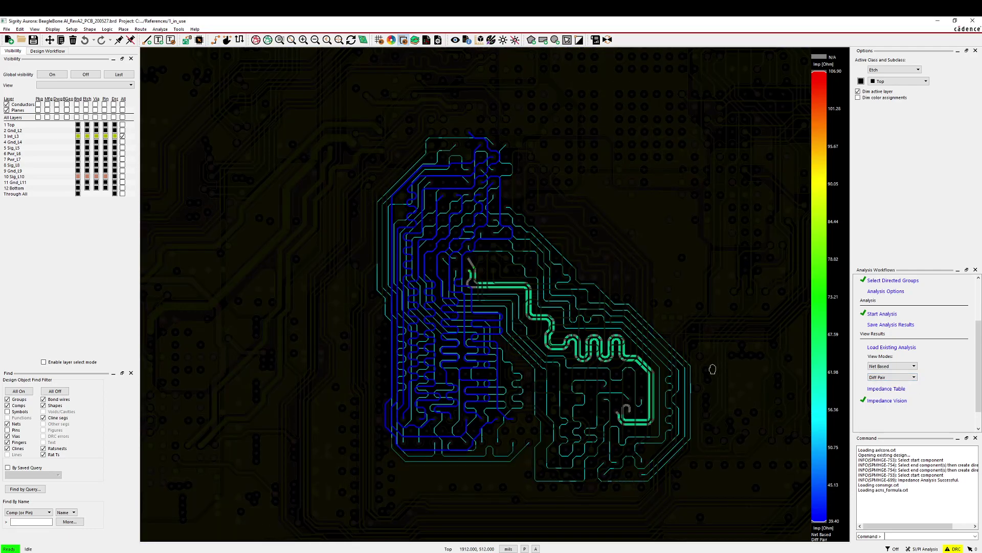
- Show only the Top layer traces and read DDR1_CLK0's 99.30 Ohm impedance
left_click_drag(712, 370, 700, 366)
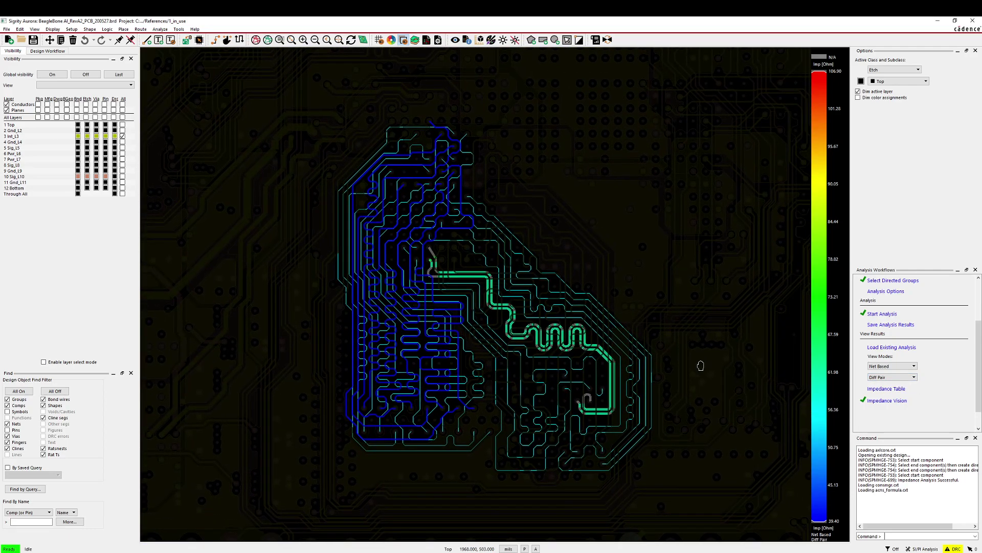
left_click(123, 177)
left_click(123, 135)
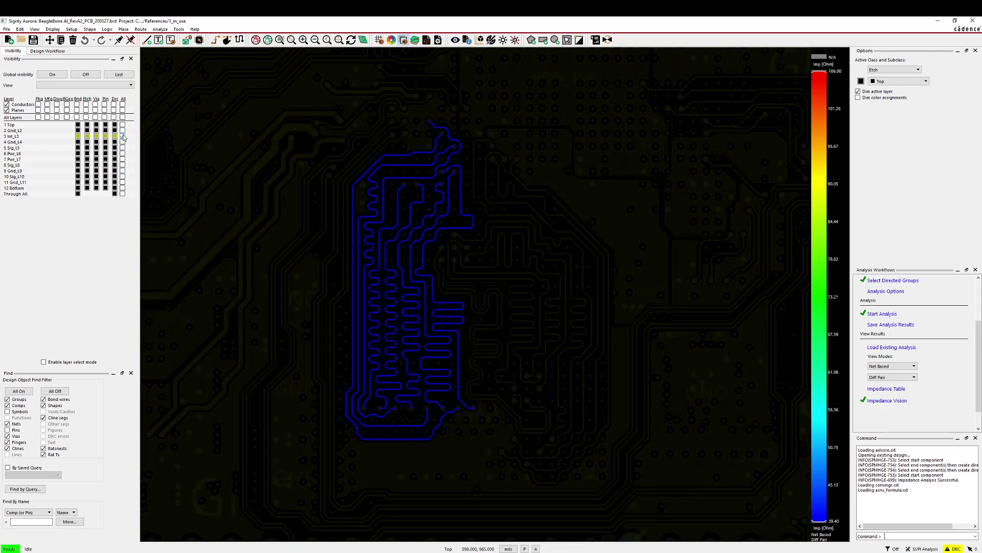
left_click(123, 125)
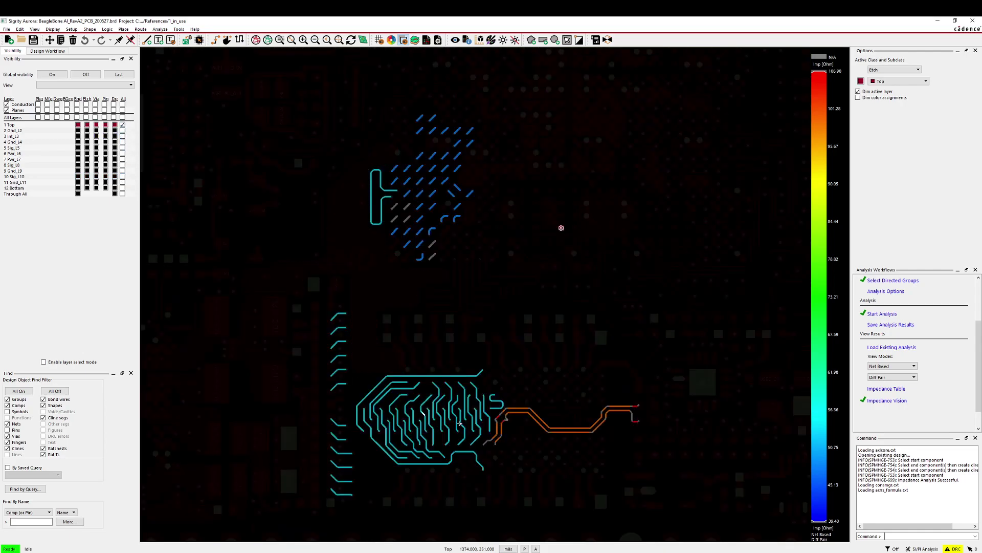
mouse_move(501, 424)
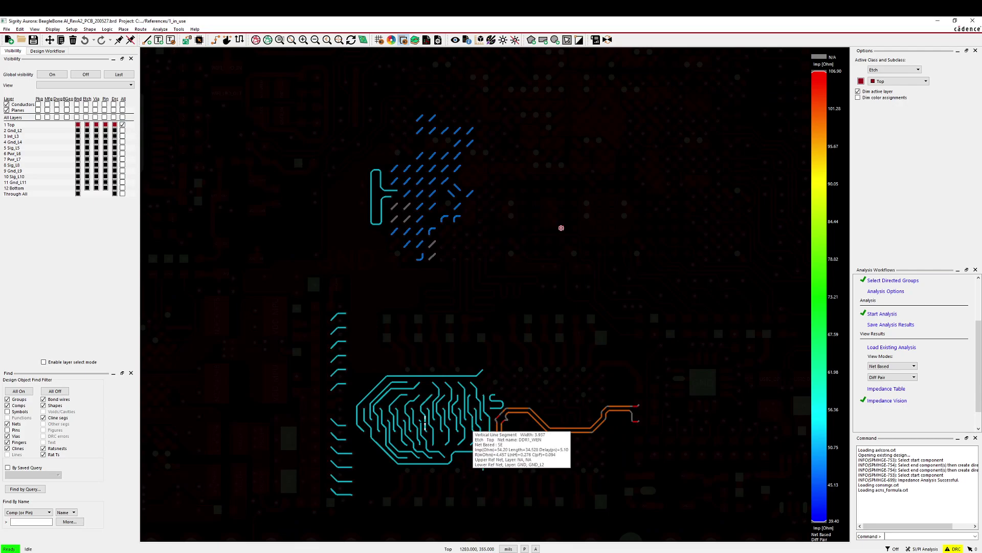
- Replace Top with Int_L3 traces, then briefly inspect the Sig_L5 layer's trace impedances
left_click(123, 124)
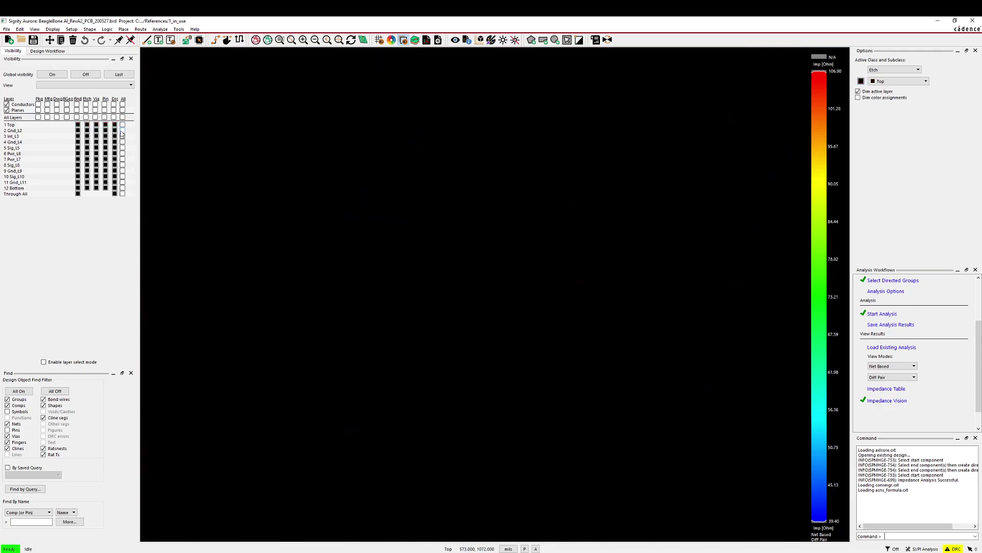
left_click(123, 136)
mouse_move(379, 261)
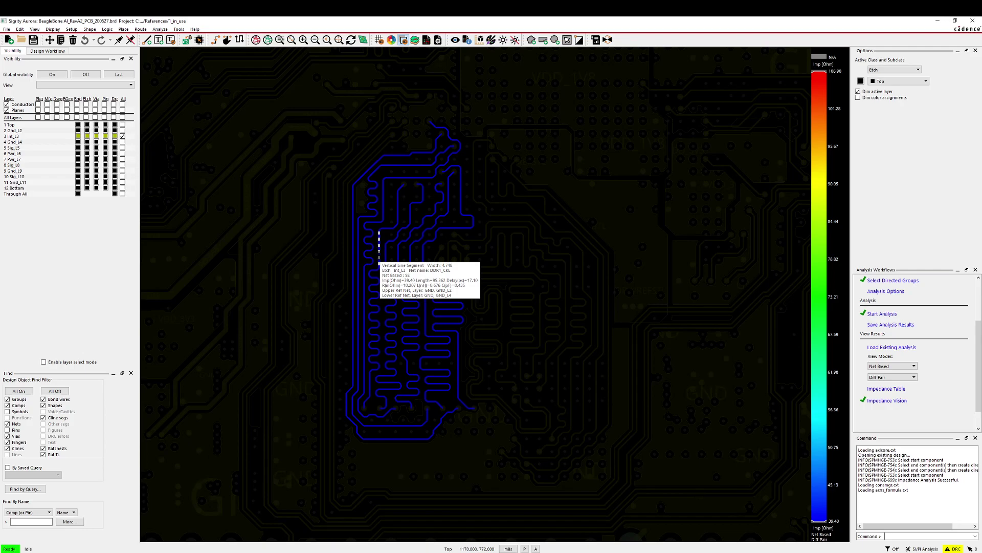
left_click(122, 149)
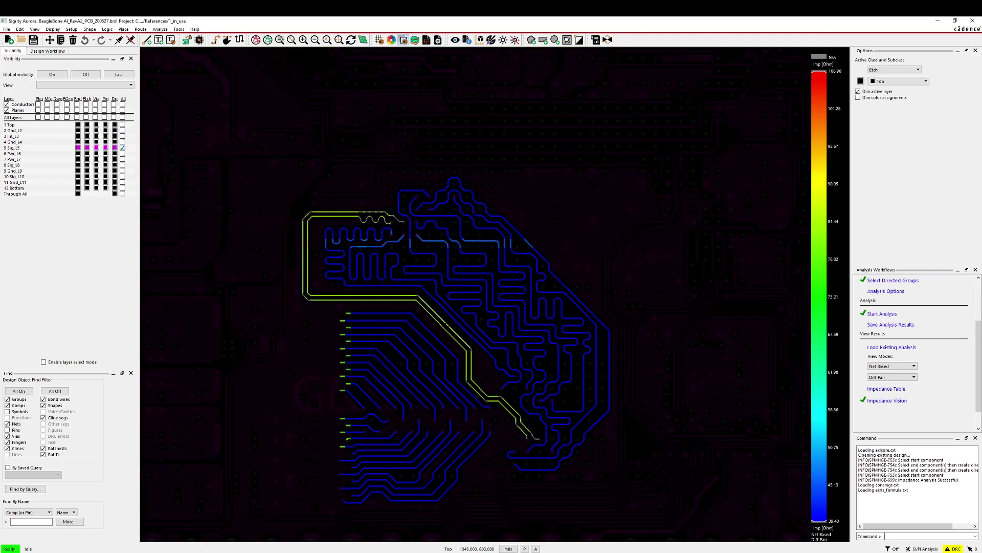
mouse_move(442, 323)
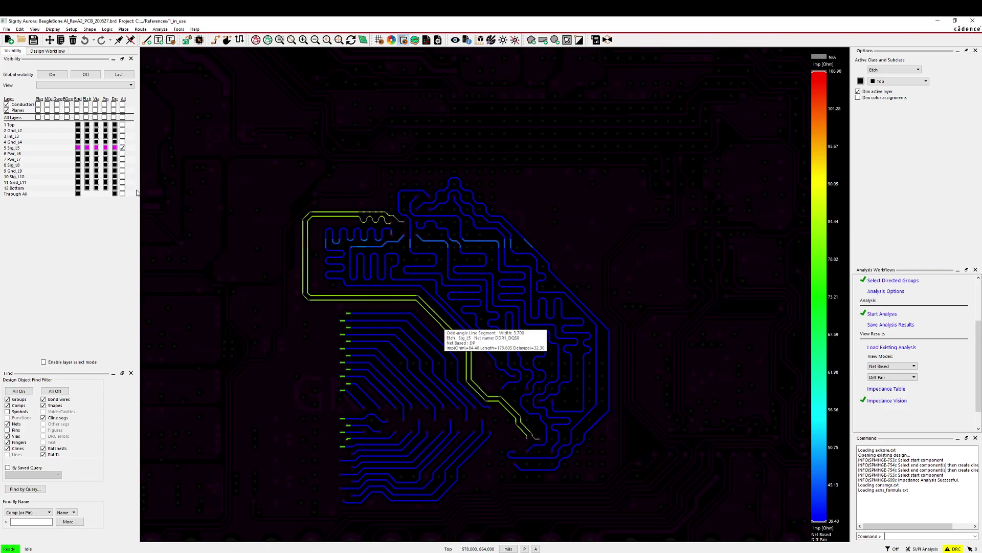
left_click(123, 148)
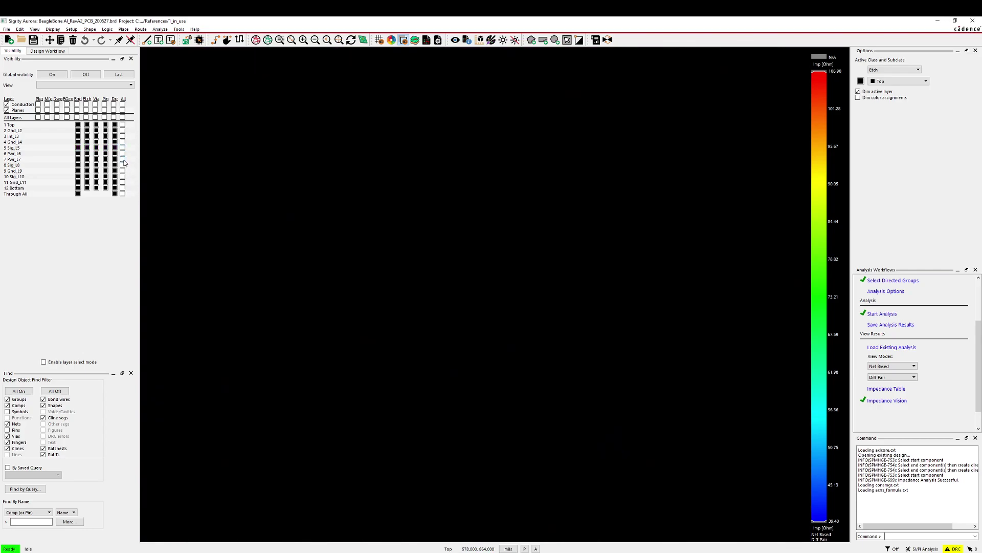
- Show the Sig_L8 layer traces and zoom in to check their impedance values
left_click(123, 165)
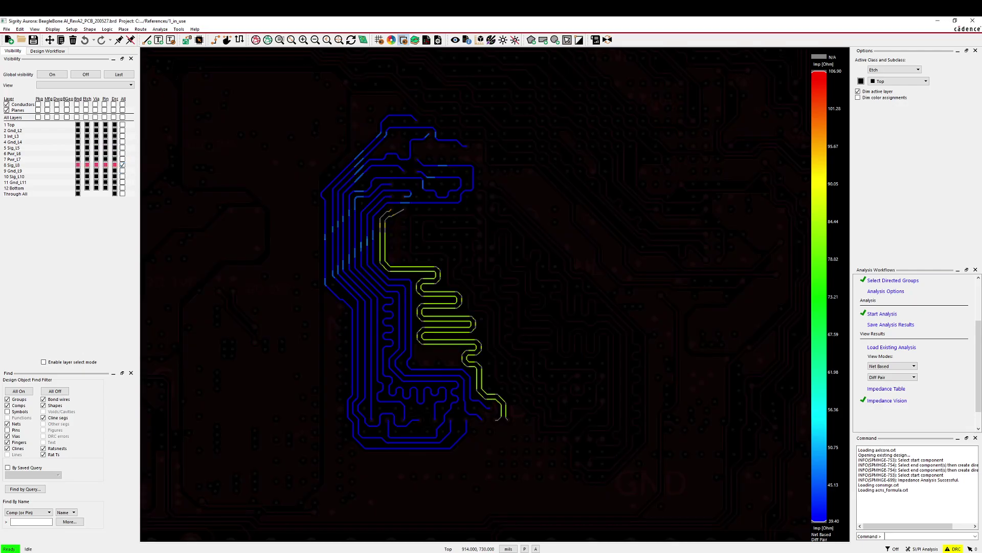
scroll(333, 261, "up", 2)
scroll(337, 273, "up", 2)
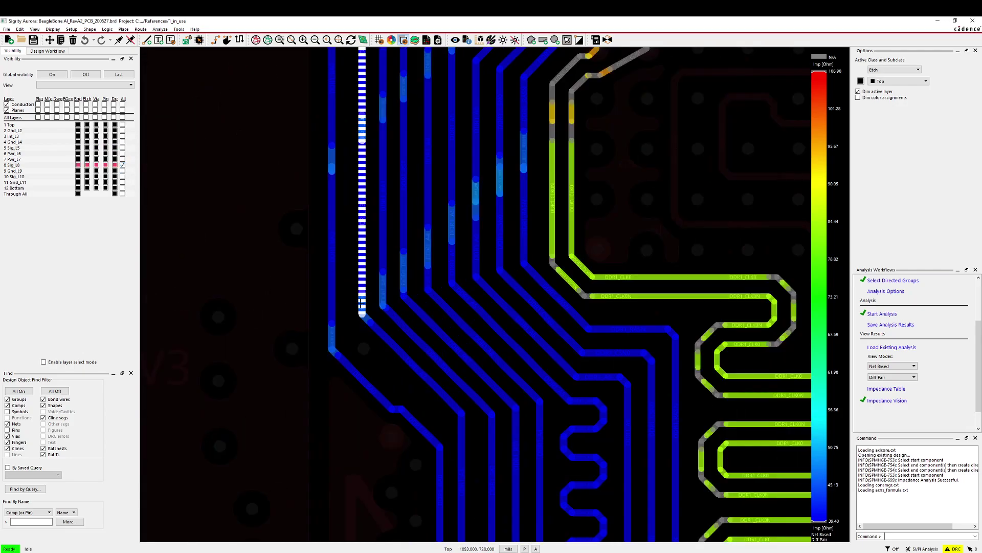
mouse_move(361, 302)
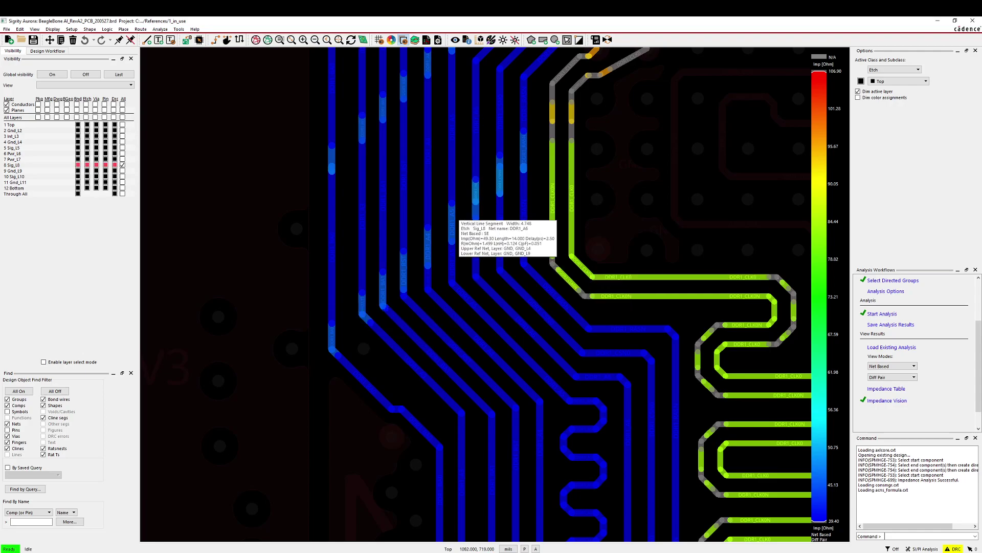
mouse_move(384, 289)
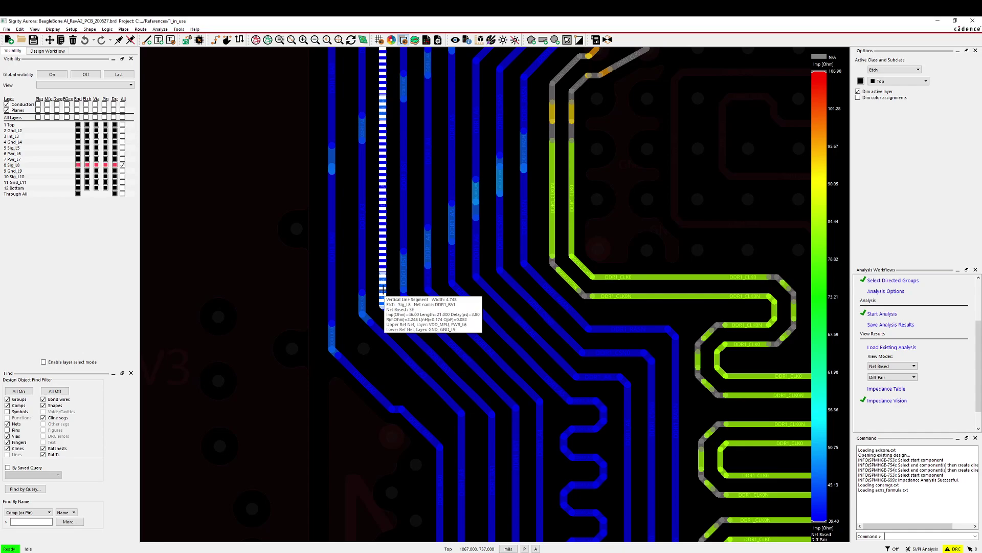
scroll(383, 289, "down", 2)
scroll(307, 230, "up", 1)
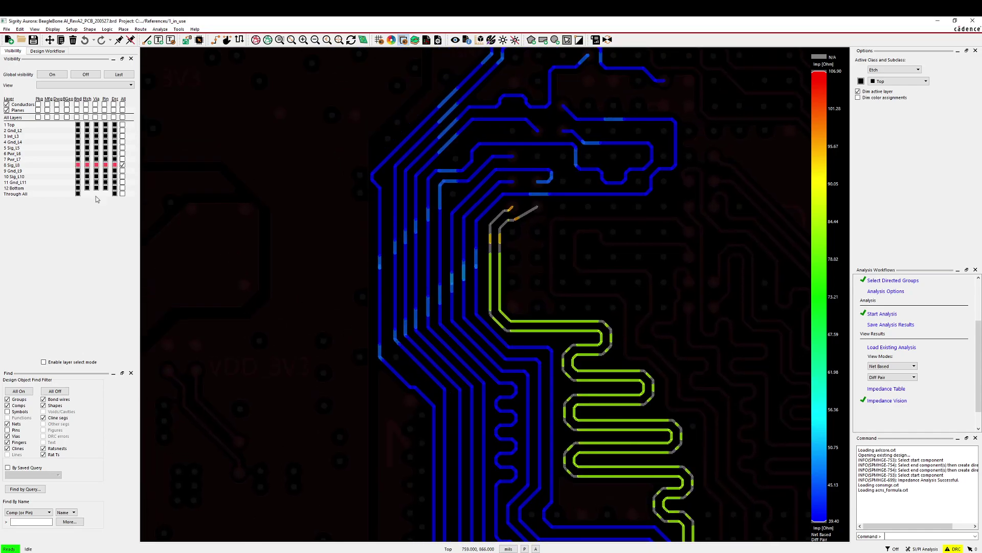
- Display Sig_L8 routing over the Pwr_L7 plane and pan to the serpentine traces
left_click(122, 171)
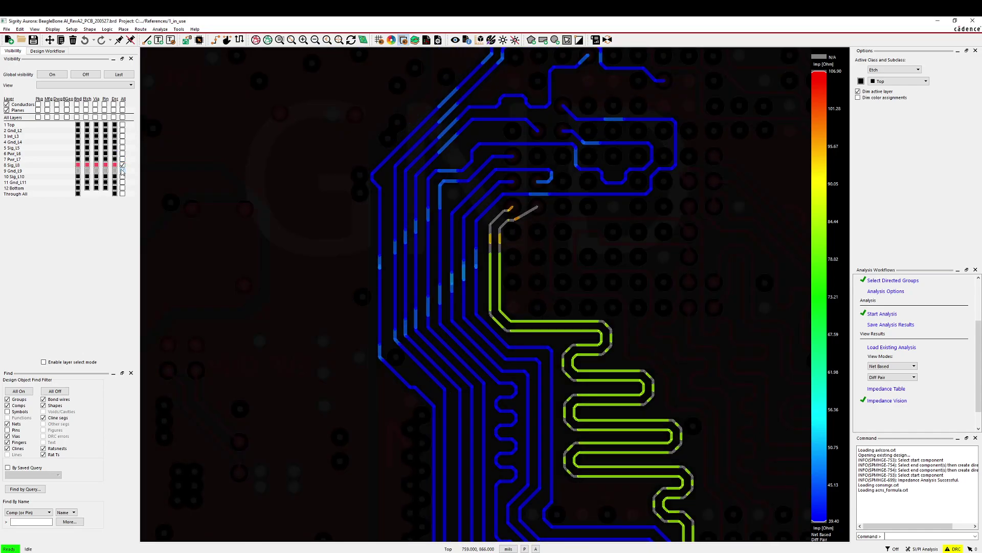
left_click(123, 165)
left_click(123, 159)
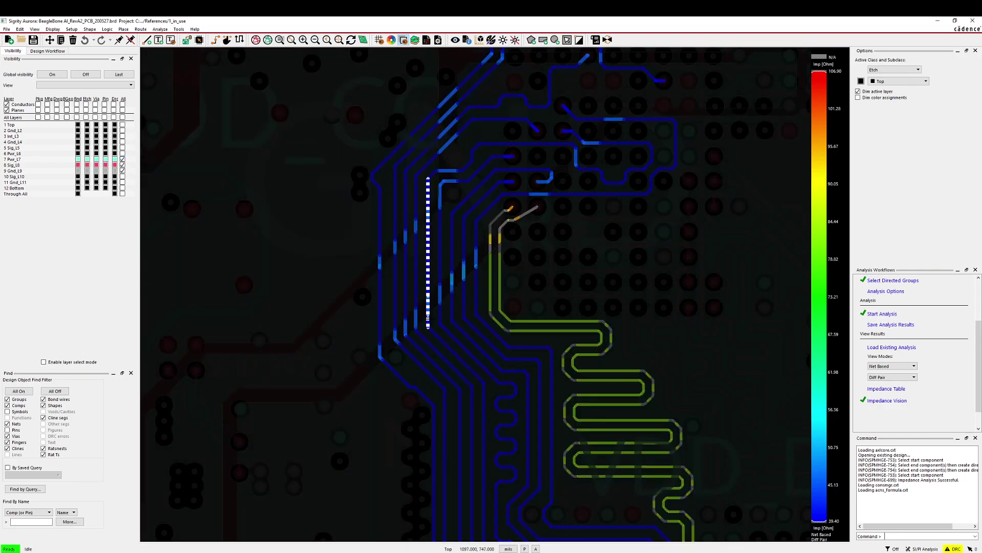
scroll(400, 318, "up", 3)
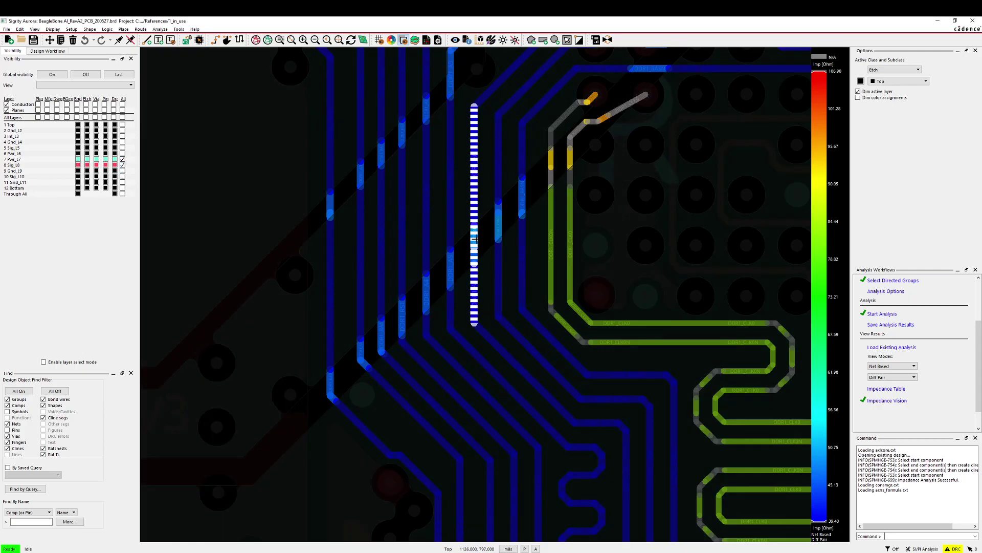
mouse_move(475, 239)
mouse_move(474, 178)
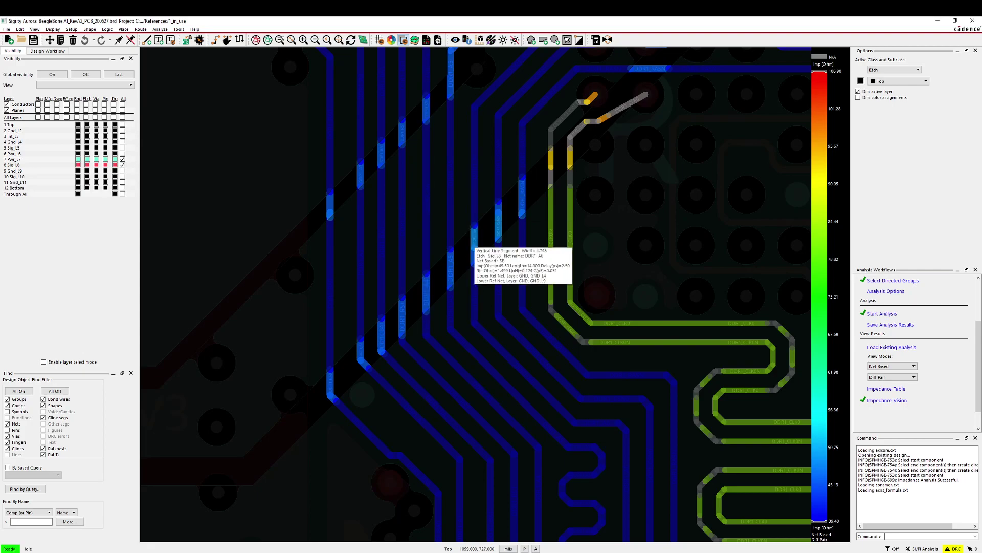
scroll(429, 357, "up", 2)
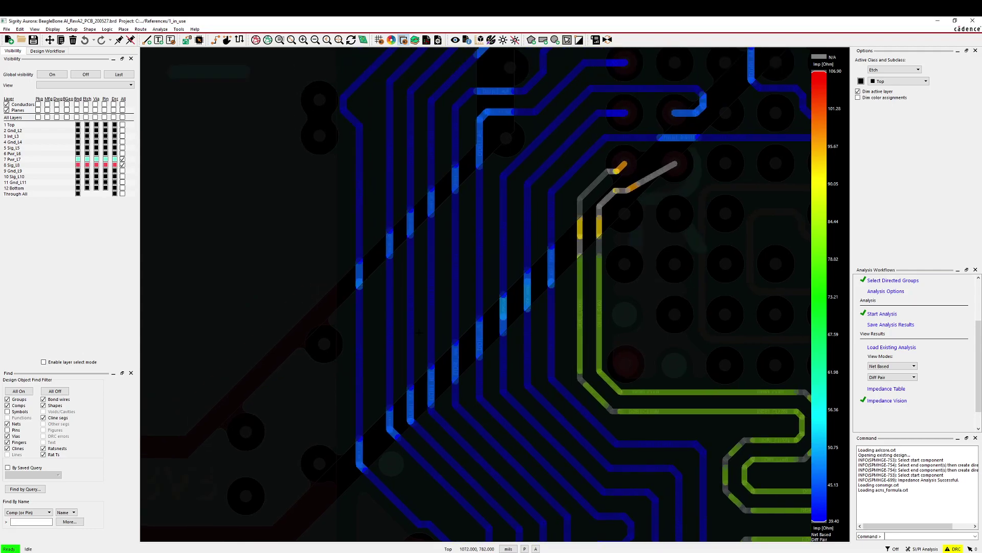
scroll(429, 357, "down", 2)
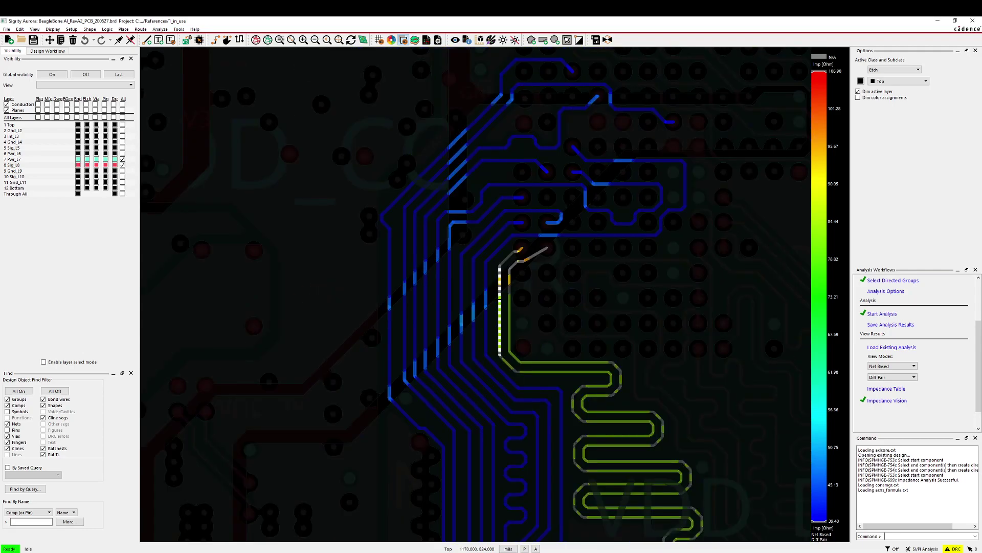
mouse_move(535, 380)
left_mouse_down()
mouse_move(487, 361)
mouse_move(443, 317)
left_mouse_up()
scroll(443, 317, "down", 2)
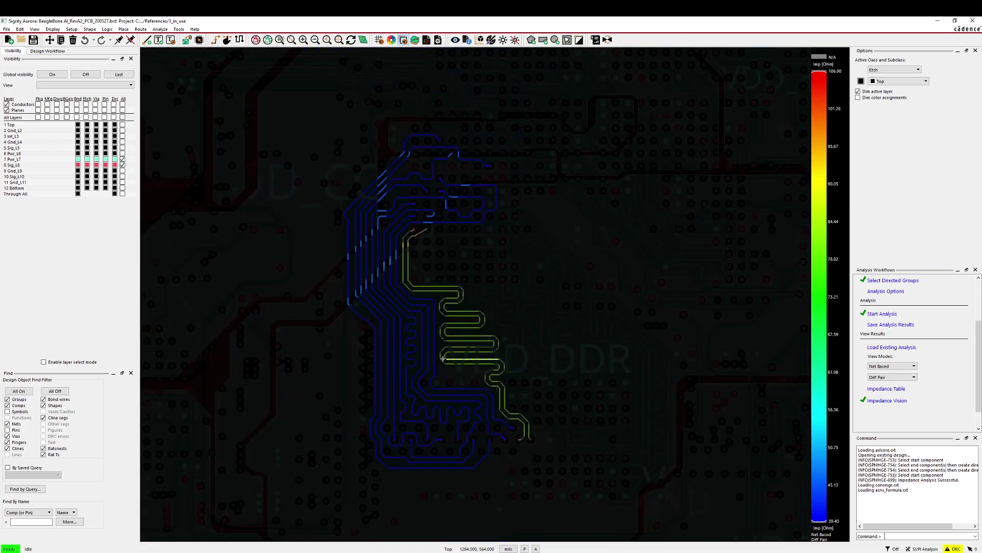
- Show only the Sig_L10 layer and inspect its DDR trace impedances
left_click(123, 159)
left_click(123, 165)
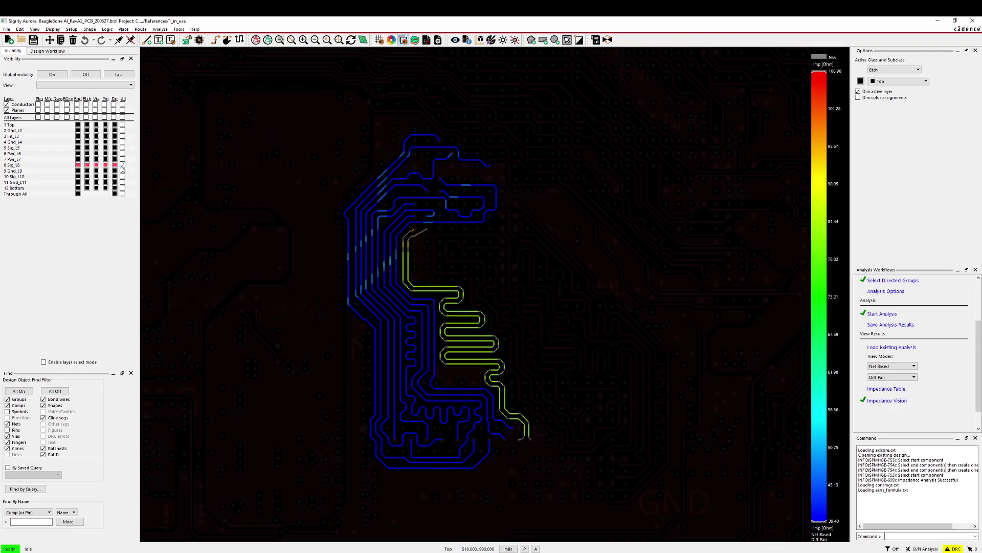
left_click(122, 177)
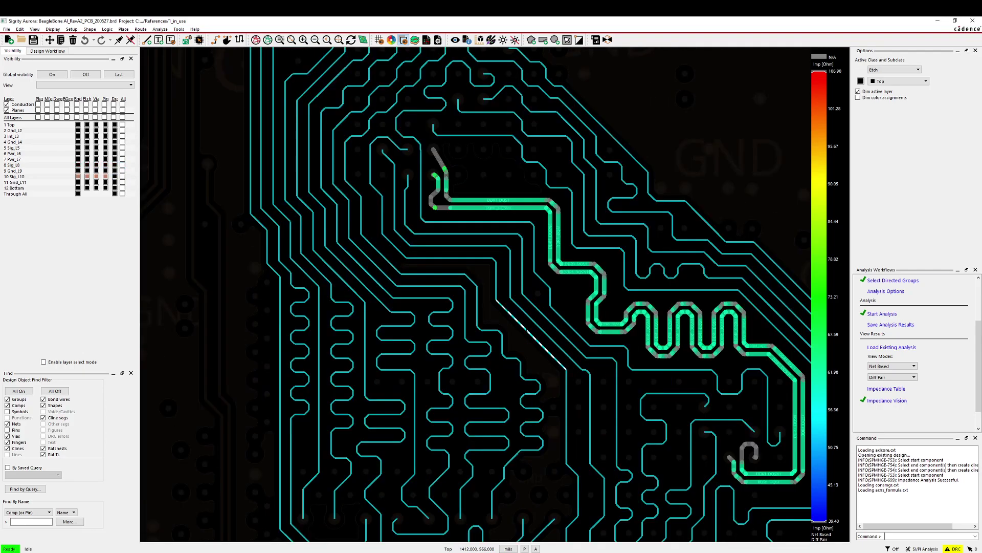
mouse_move(527, 330)
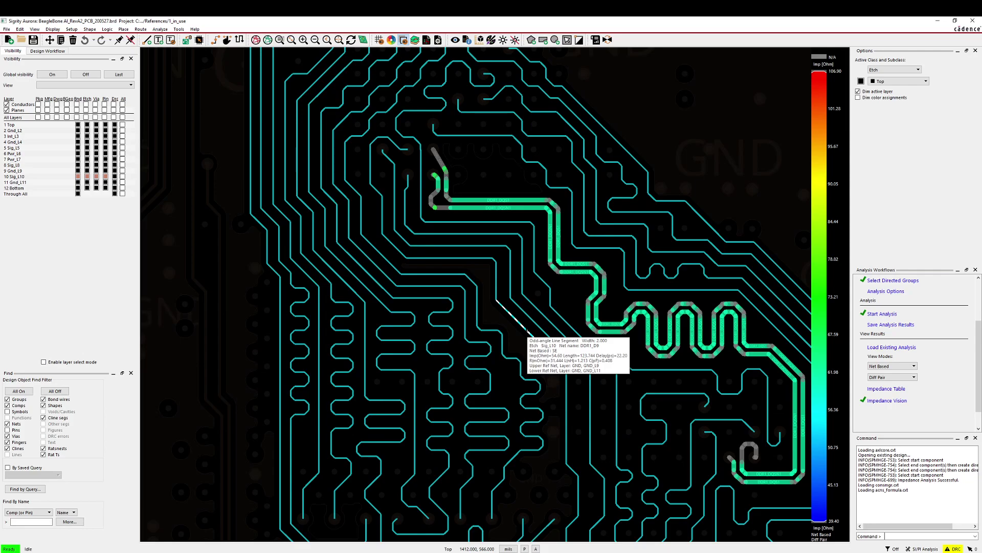
scroll(407, 243, "down", 2)
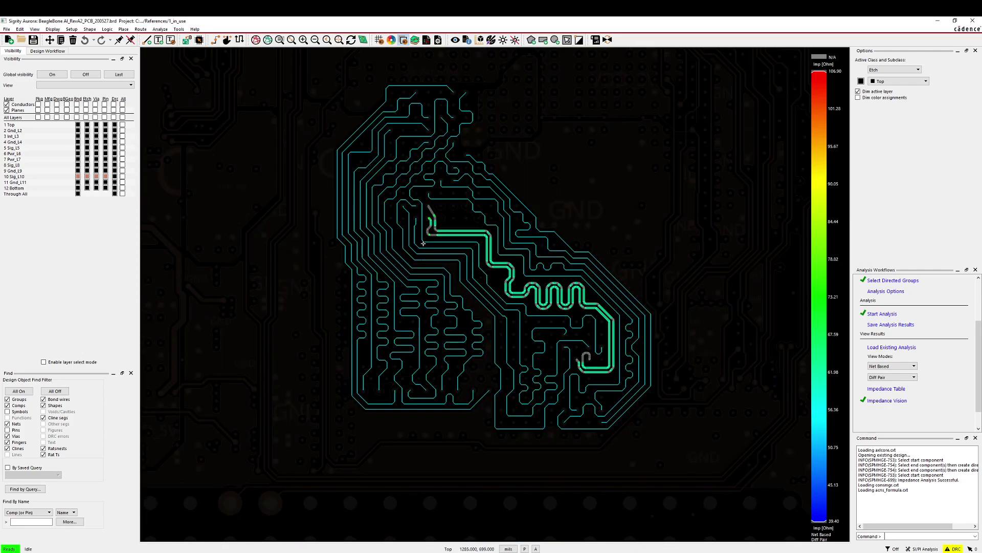
scroll(451, 235, "up", 3)
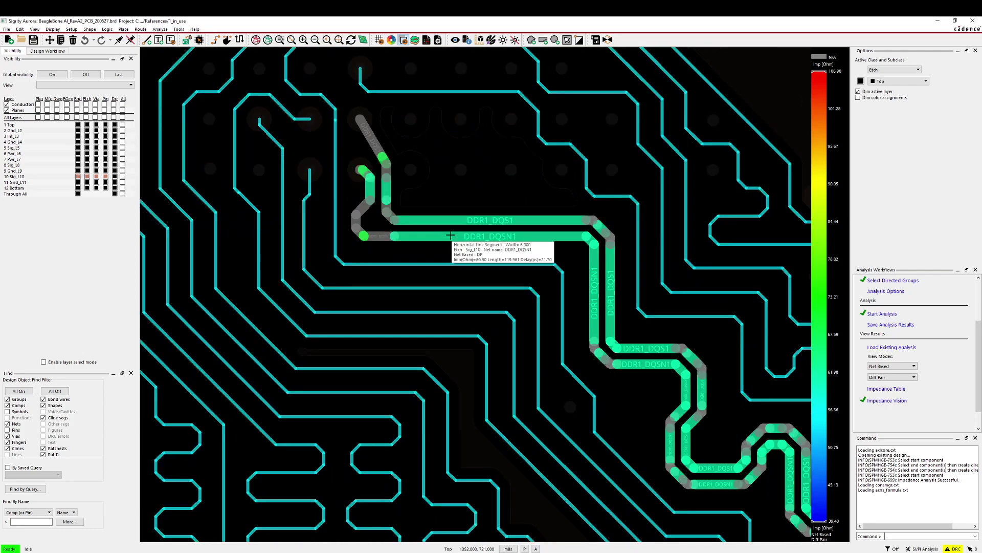
scroll(427, 235, "down", 3)
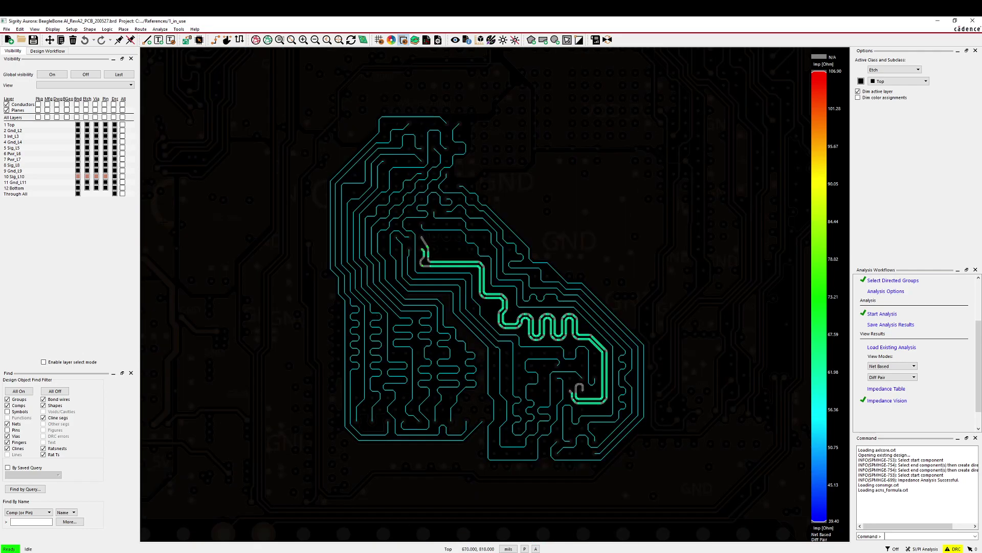
- Display the Bottom and Top layer traces together in place of Sig_L10
left_click(122, 188)
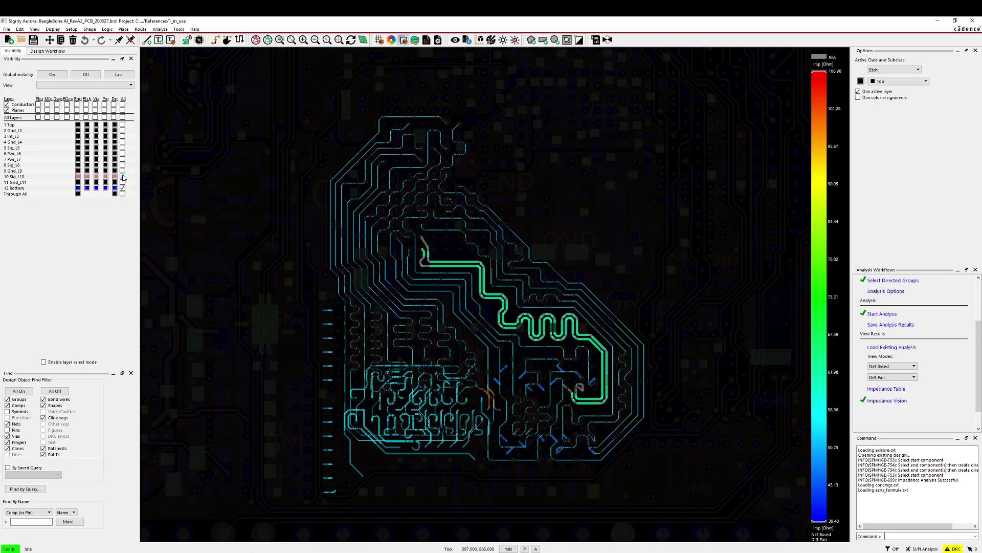
left_click(122, 177)
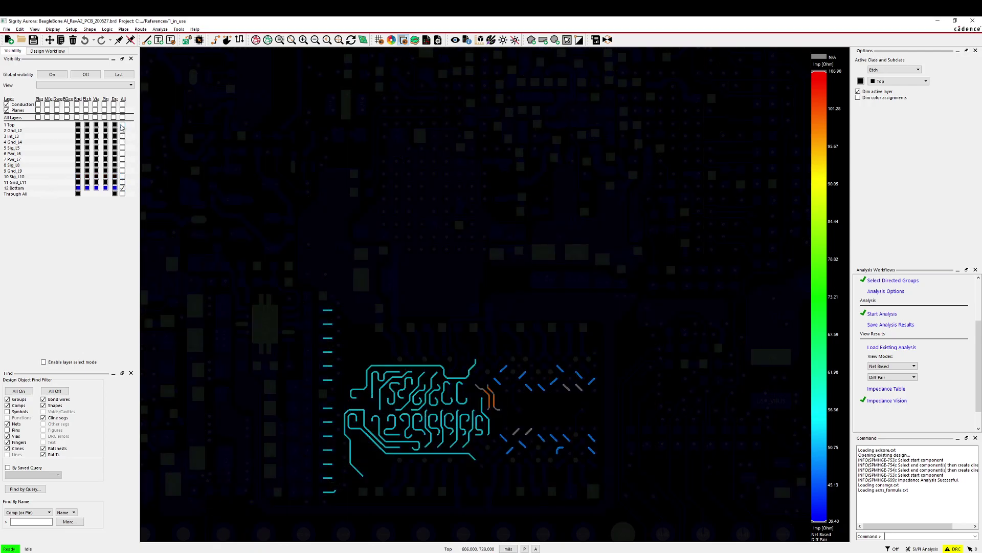
left_click(122, 125)
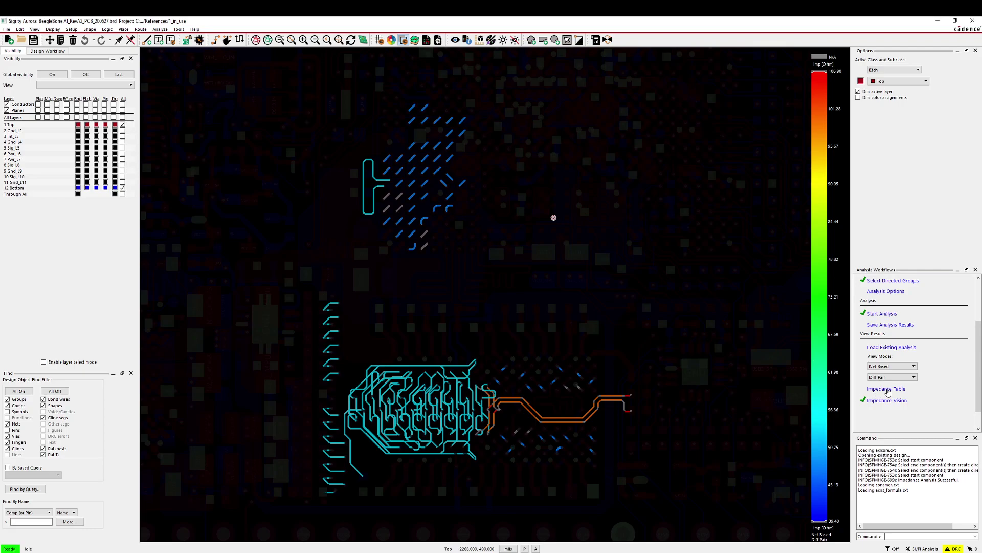
- Open the Impedance Table, move it up-left, and show the Single Ended results
left_click(887, 390)
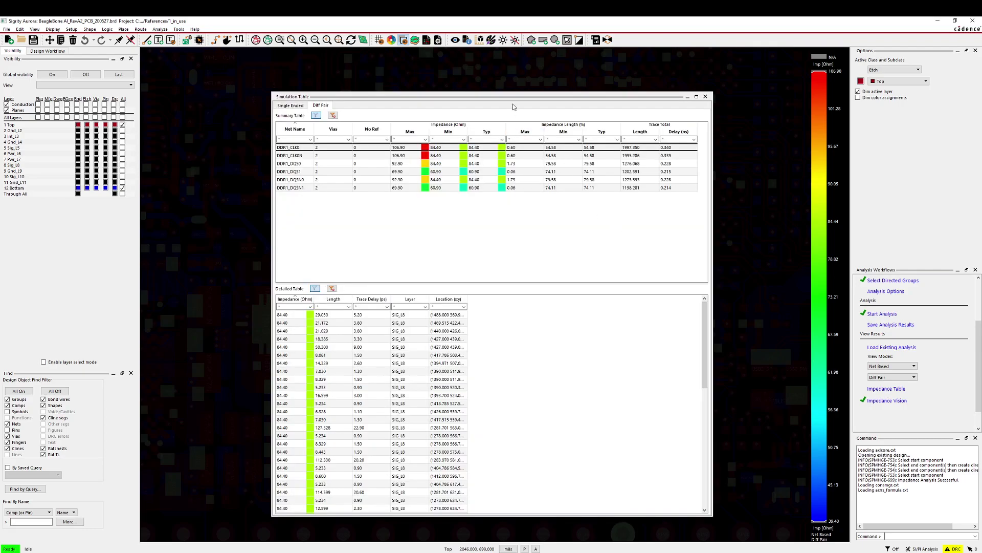
left_click_drag(514, 102, 480, 94)
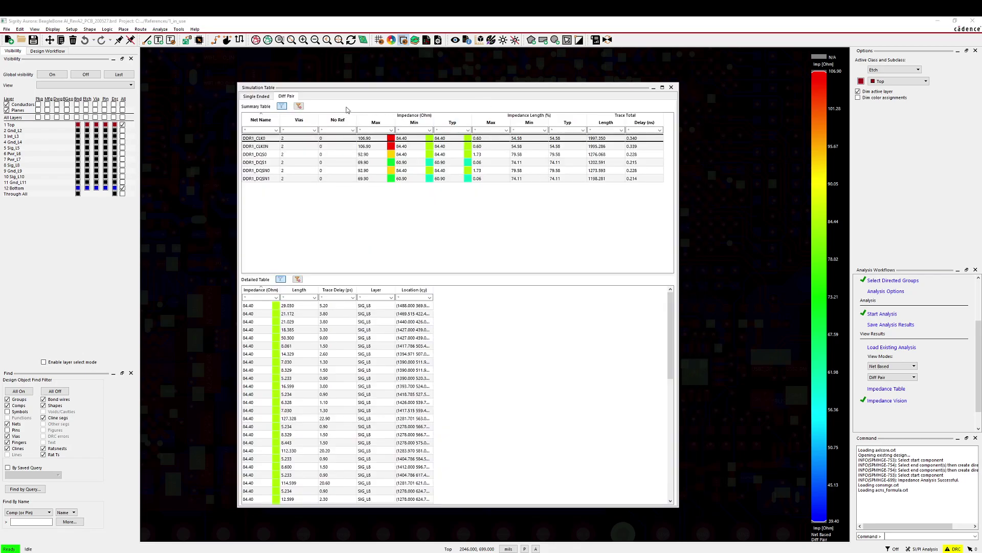
left_click(265, 98)
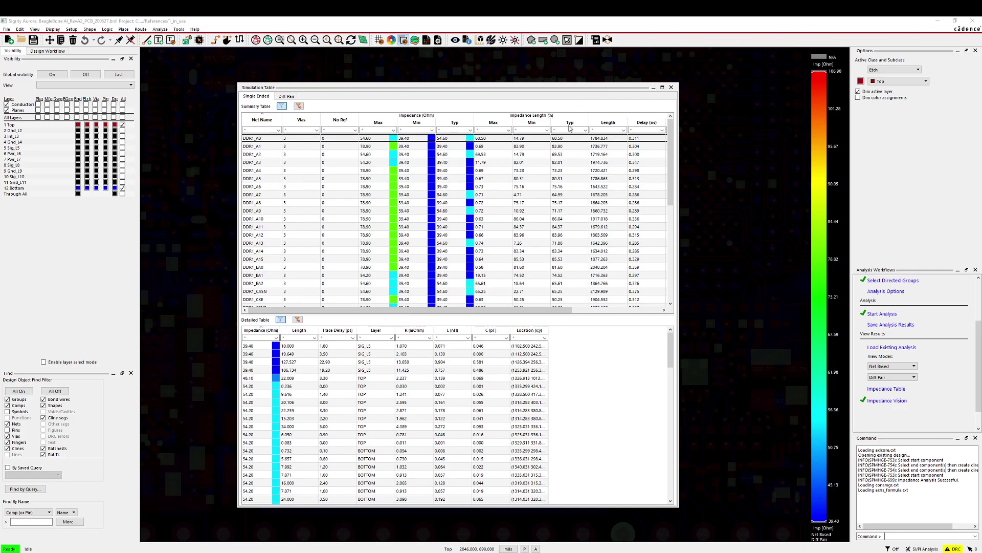
- Sort the single-ended summary by Impedance Length Min descending and scroll through the nets
scroll(487, 214, "down", 2)
scroll(490, 177, "down", 1)
scroll(491, 176, "down", 5)
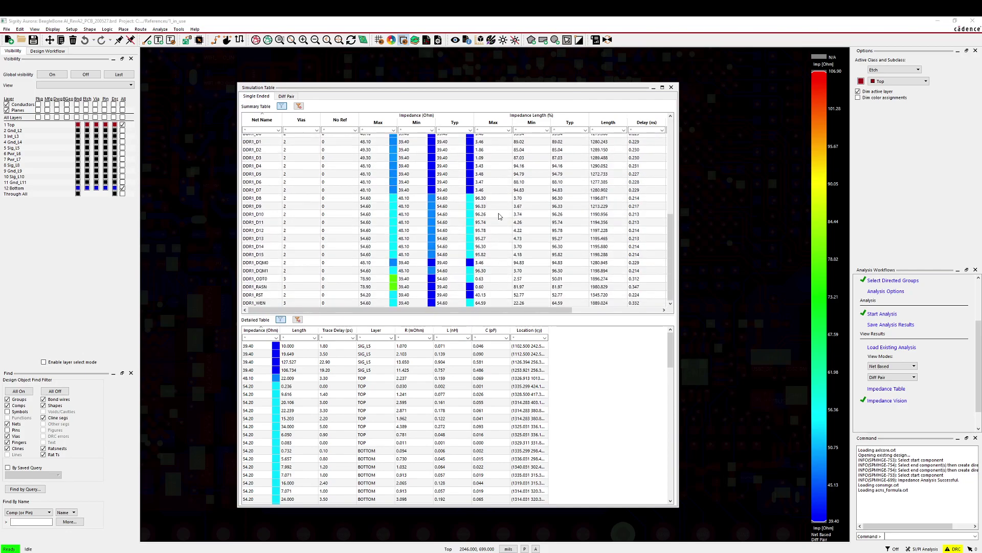
scroll(499, 215, "up", 10)
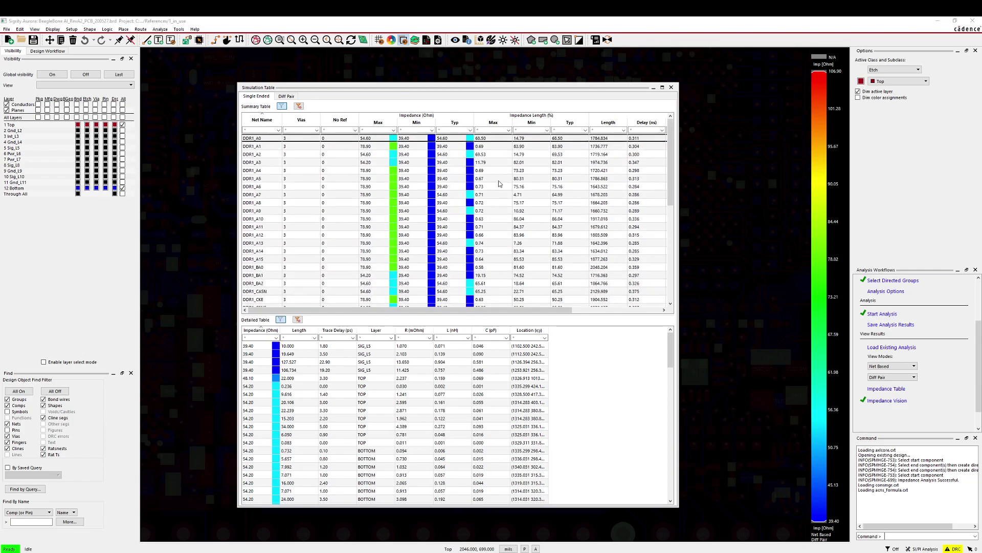
left_click(533, 124)
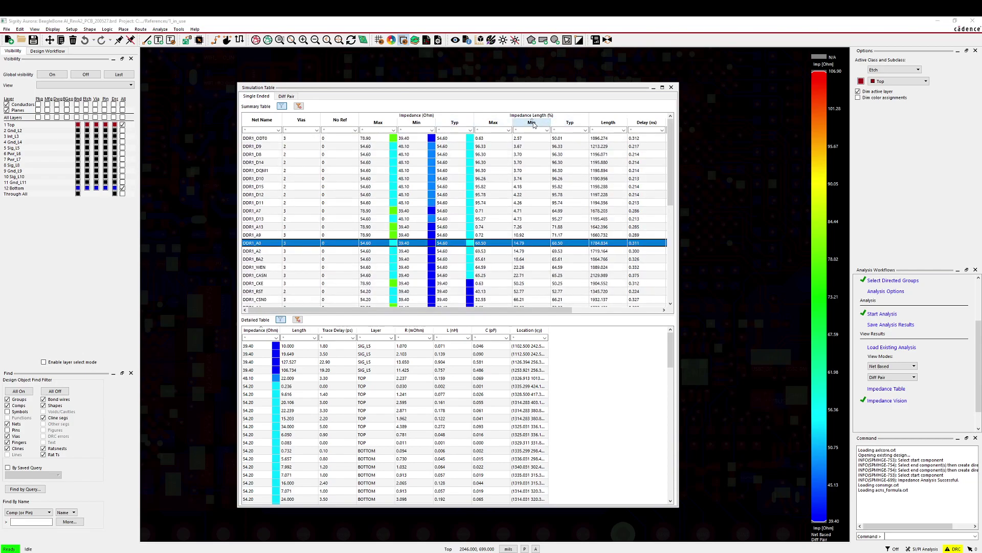
left_click(533, 125)
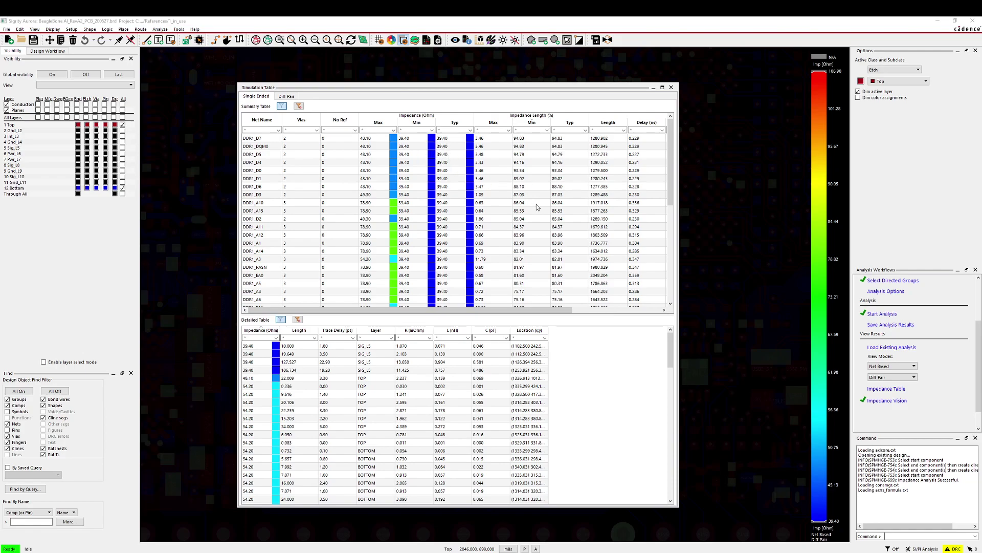
scroll(527, 241, "down", 2)
scroll(531, 243, "down", 2)
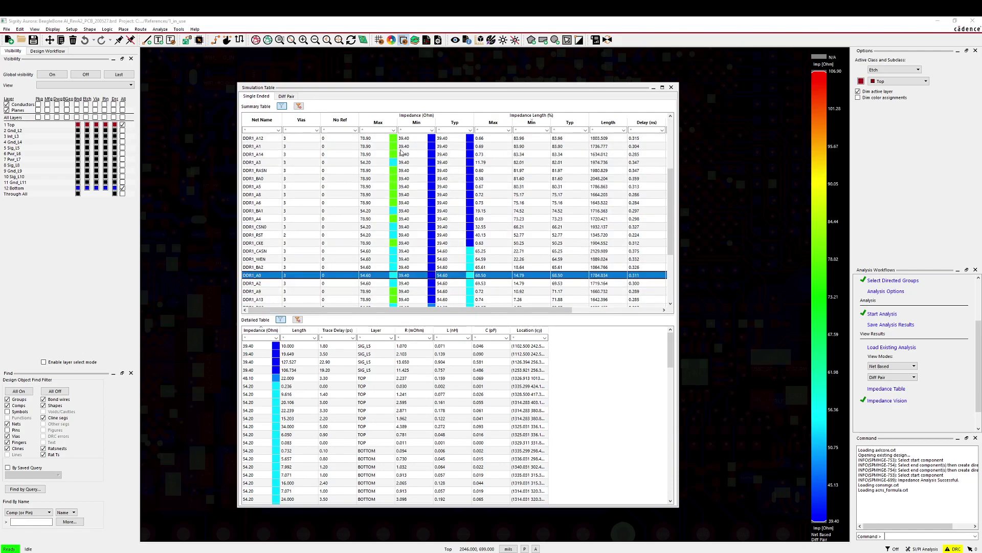
scroll(413, 205, "down", 4)
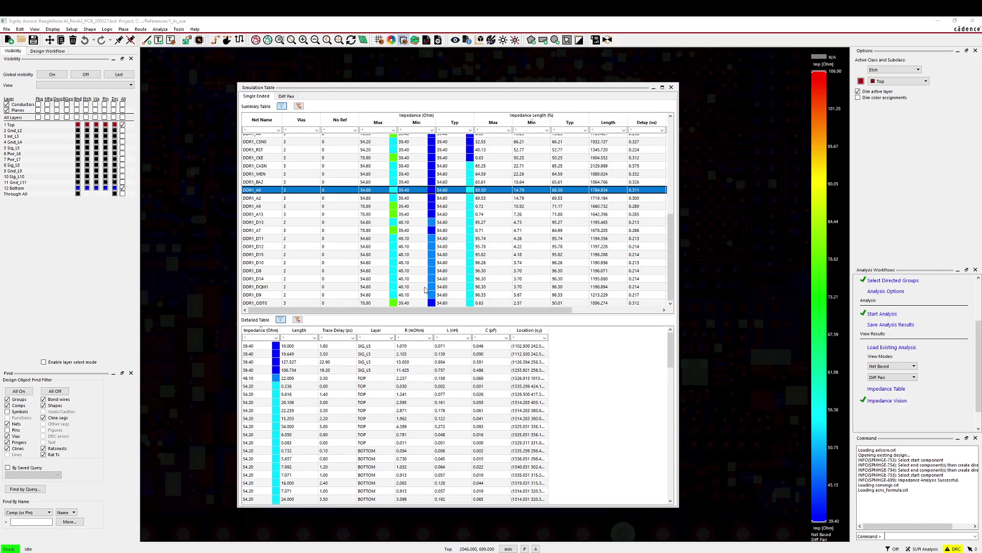
scroll(421, 273, "up", 8)
- Rank by Impedance Length Max, review DDR1_D9 and DDR1_D8 layer 10 segments, then minimize the table
left_click(493, 123)
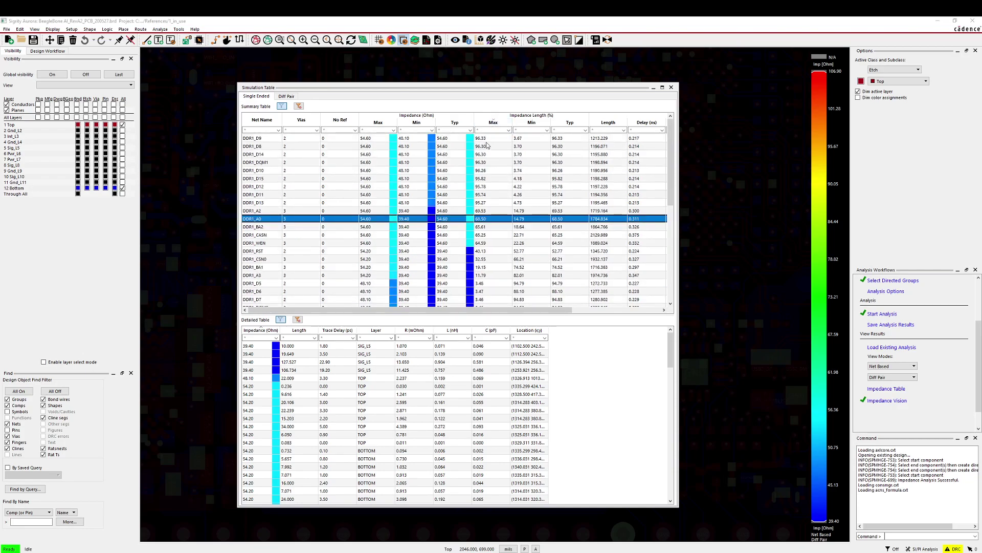
left_click(497, 139)
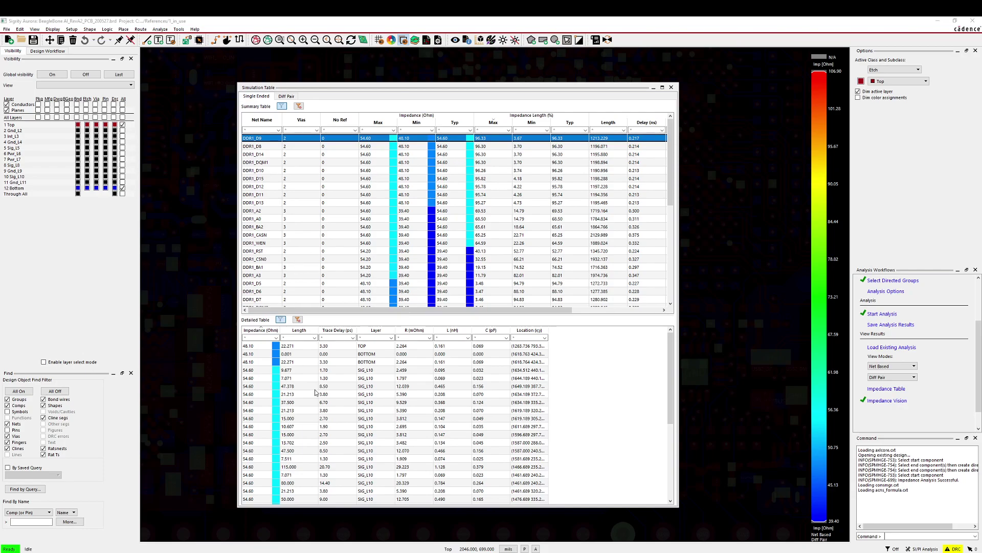
scroll(316, 393, "down", 5)
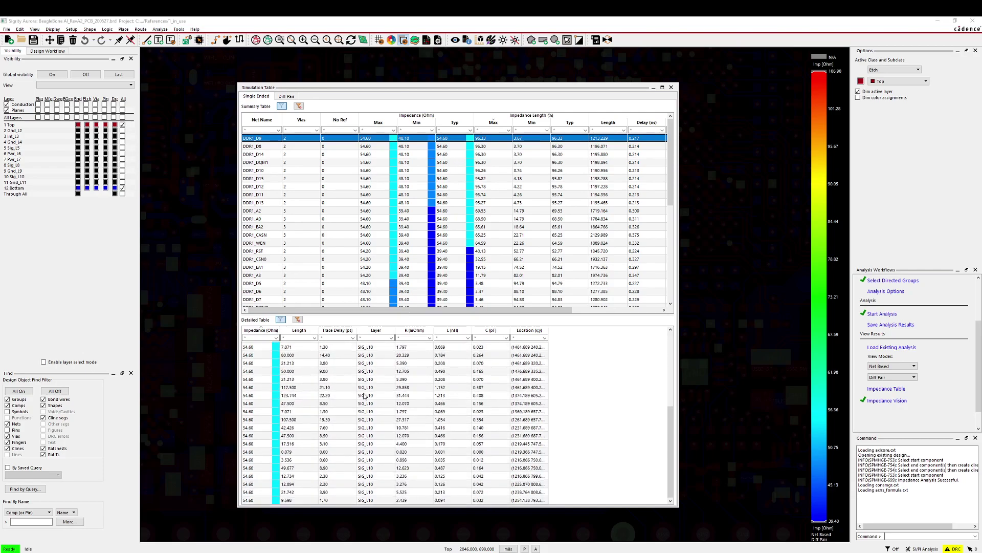
scroll(370, 441, "up", 5)
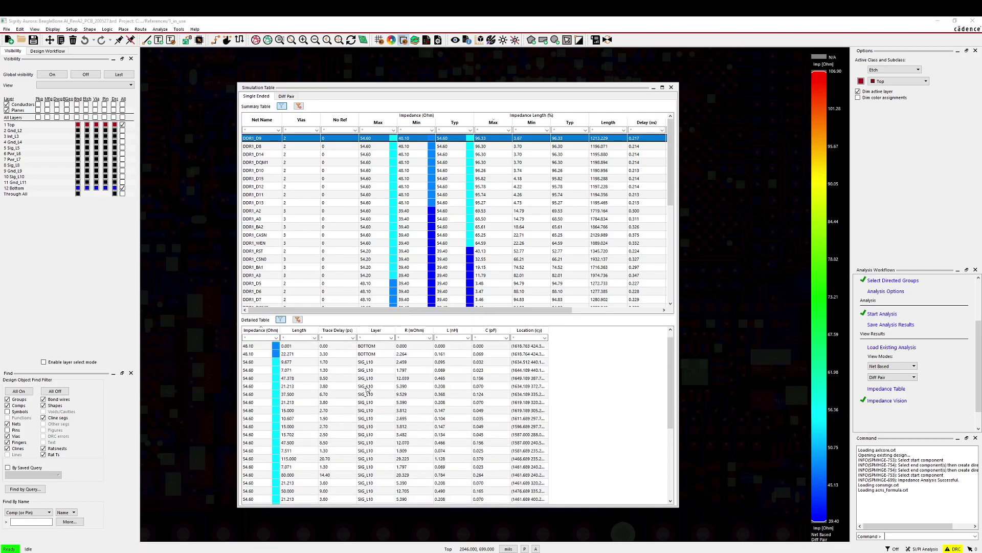
left_click(270, 147)
scroll(341, 433, "down", 6)
scroll(341, 432, "up", 4)
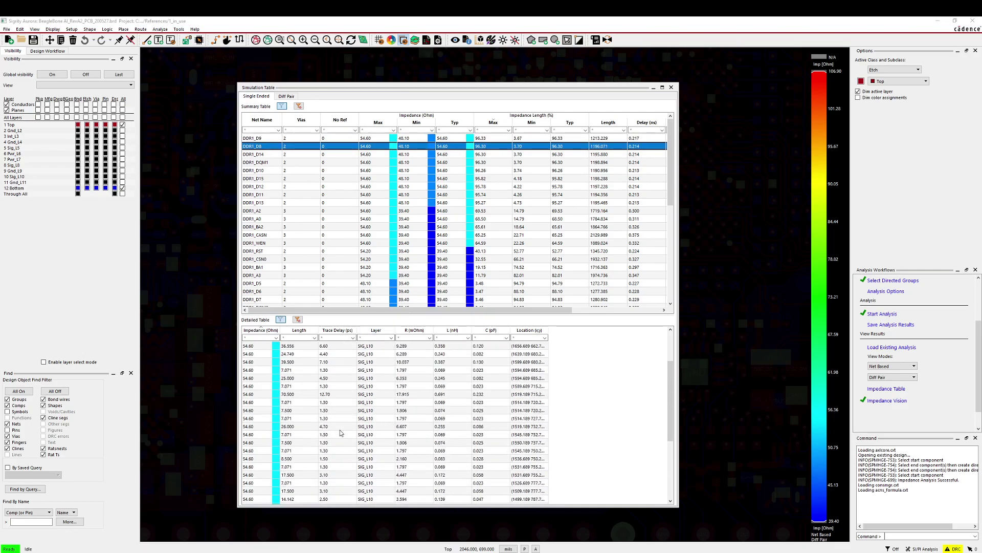
left_click(654, 87)
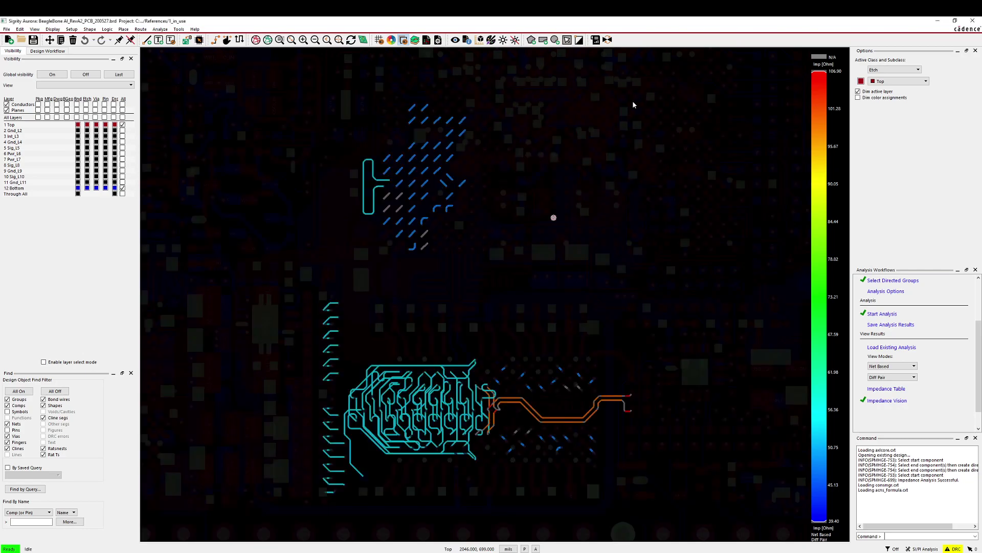
- In Visibility, enable All for 10 Sig_L10 and disable All for 1 Top and 12 Bottom
left_click(122, 176)
left_click(123, 124)
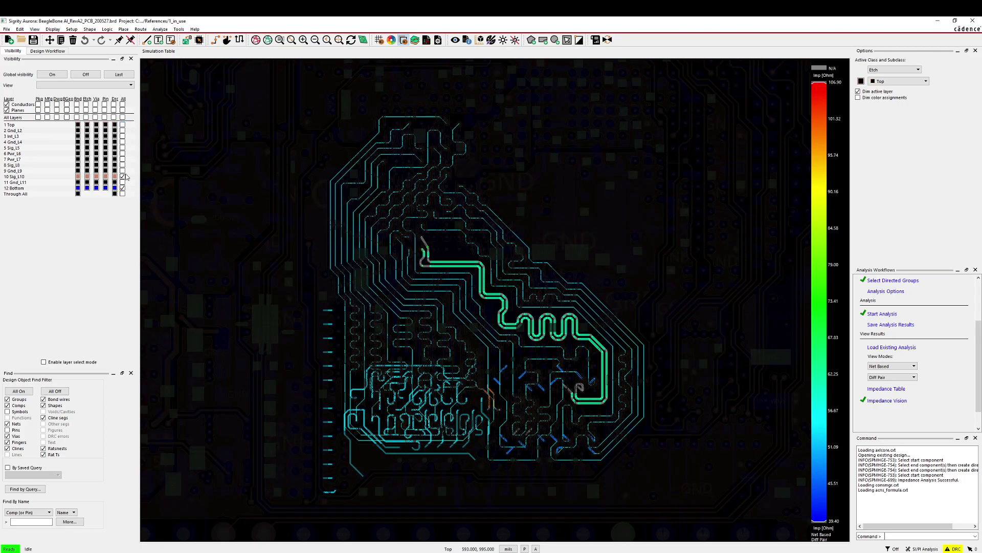
left_click(122, 188)
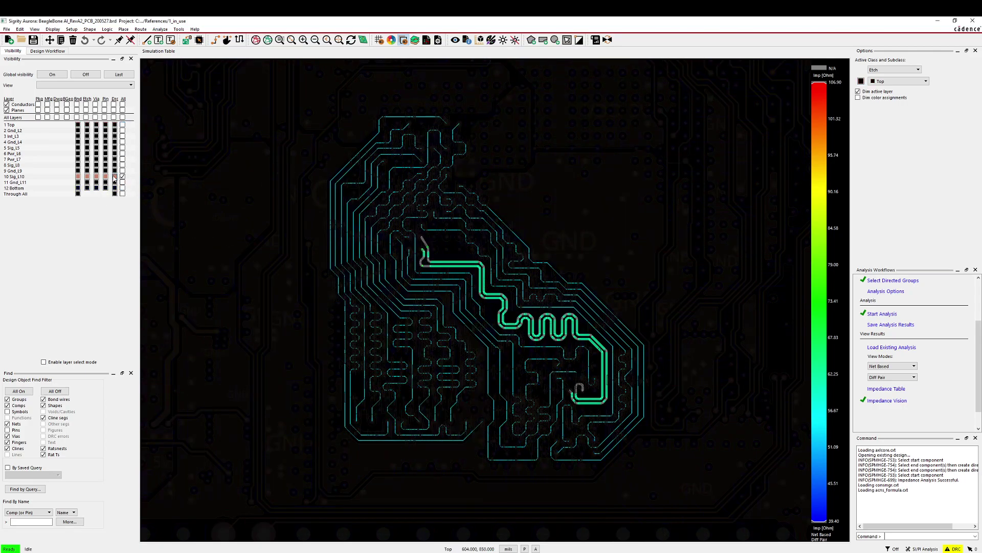
- Zoom into the layer 10 serpentine DDR routing and check segment impedance datatips
scroll(404, 394, "up", 3)
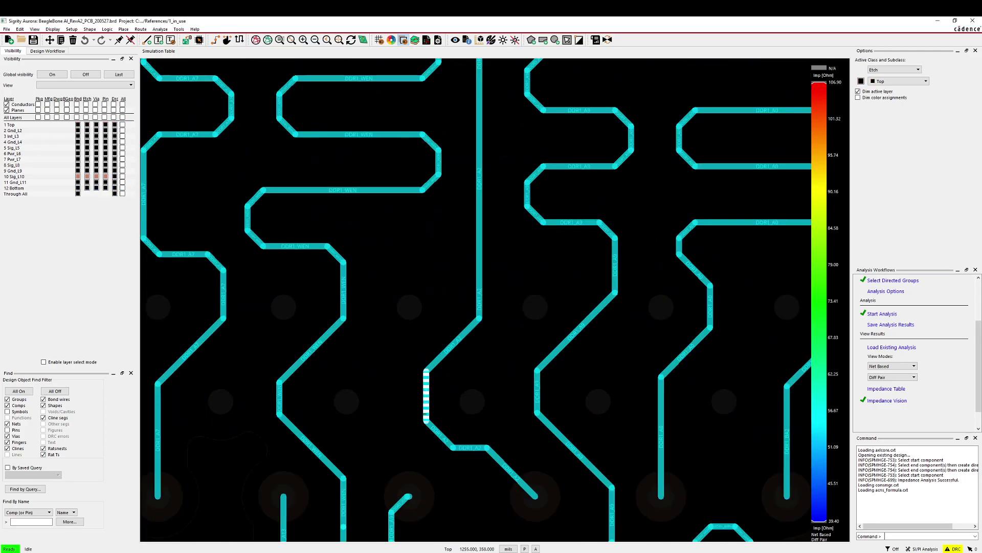
mouse_move(427, 401)
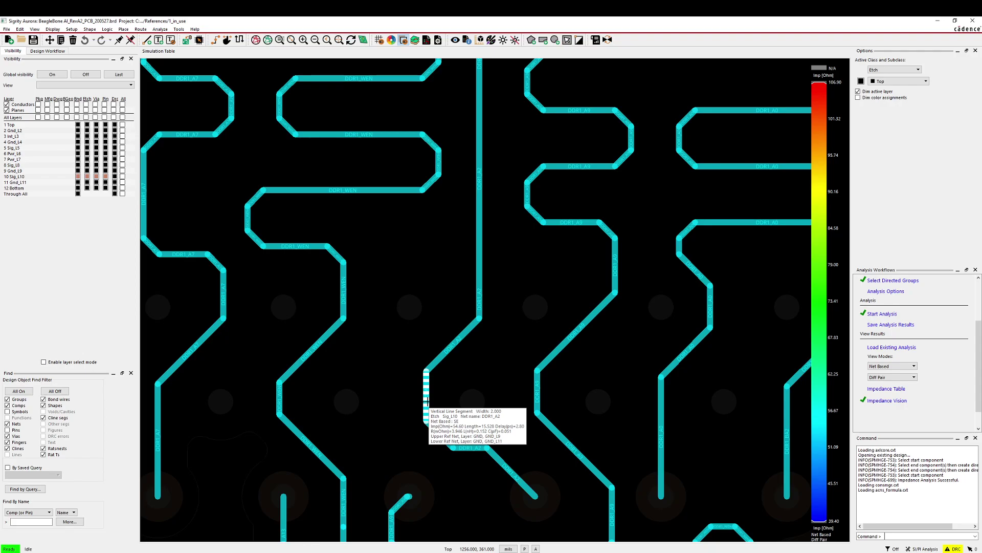
scroll(427, 401, "down", 2)
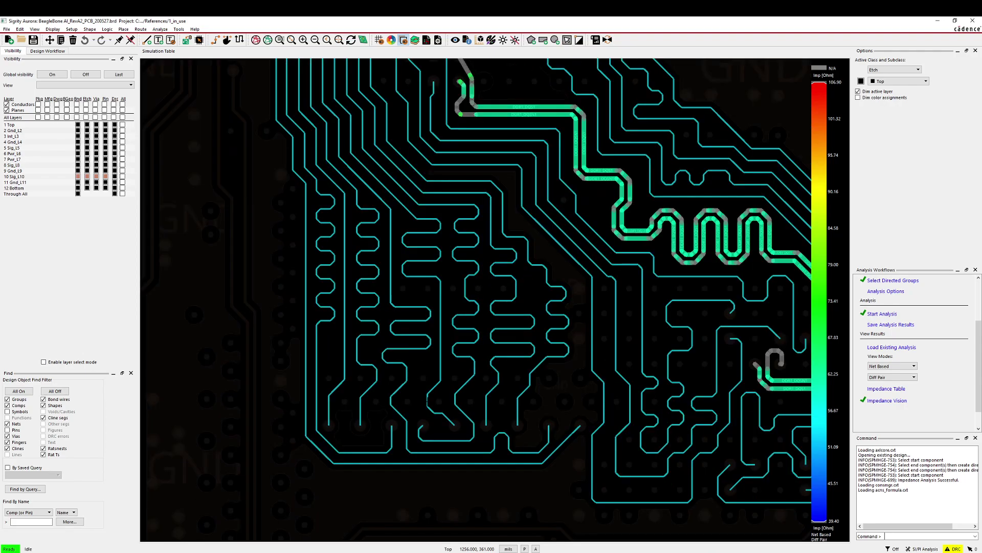
scroll(480, 336, "down", 1)
scroll(421, 307, "down", 1)
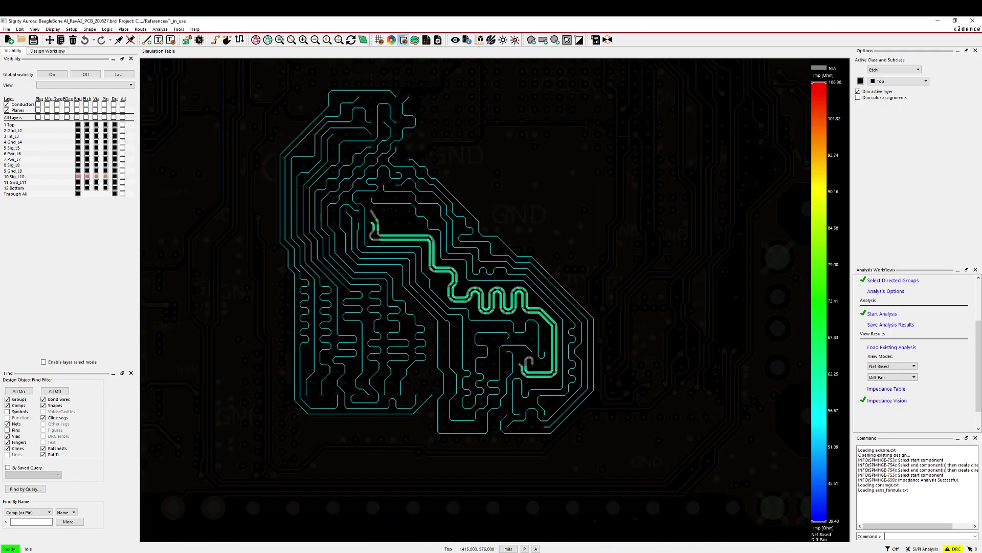
scroll(369, 313, "up", 2)
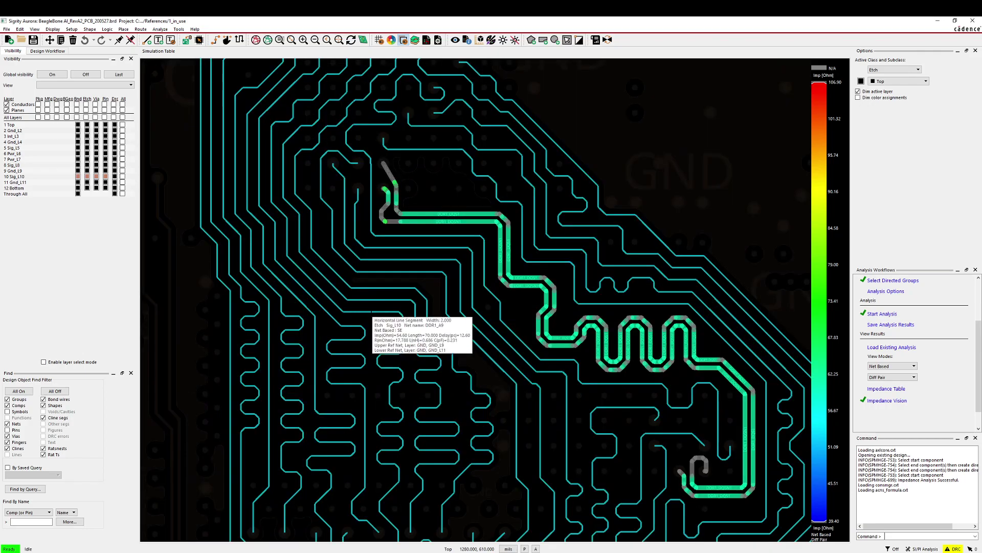
scroll(415, 276, "down", 2)
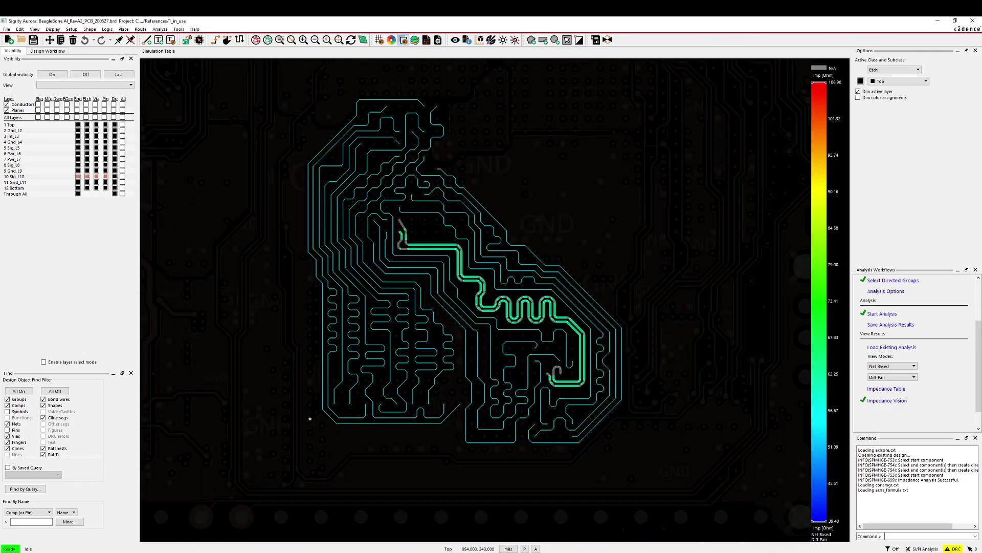
key("Up")
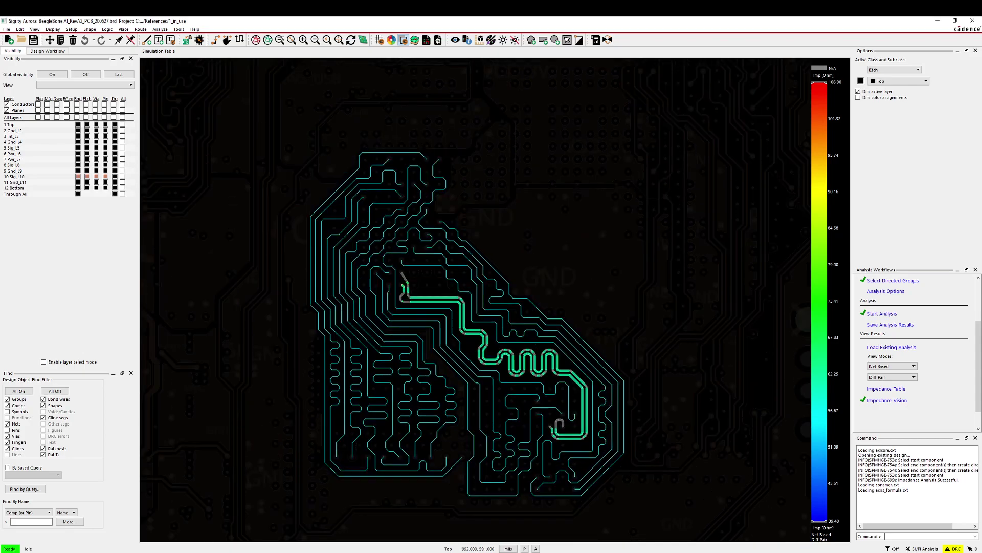